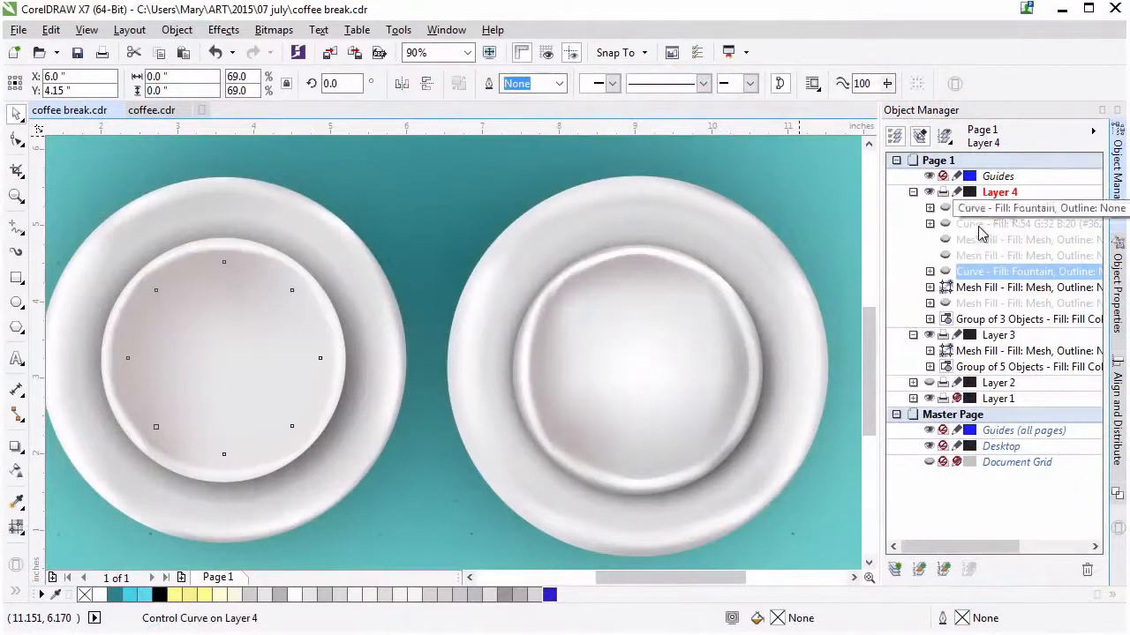
Show the selected hidden fountain-filled curve on Layer 4, the coffee inside the left cup
right_click(970, 279)
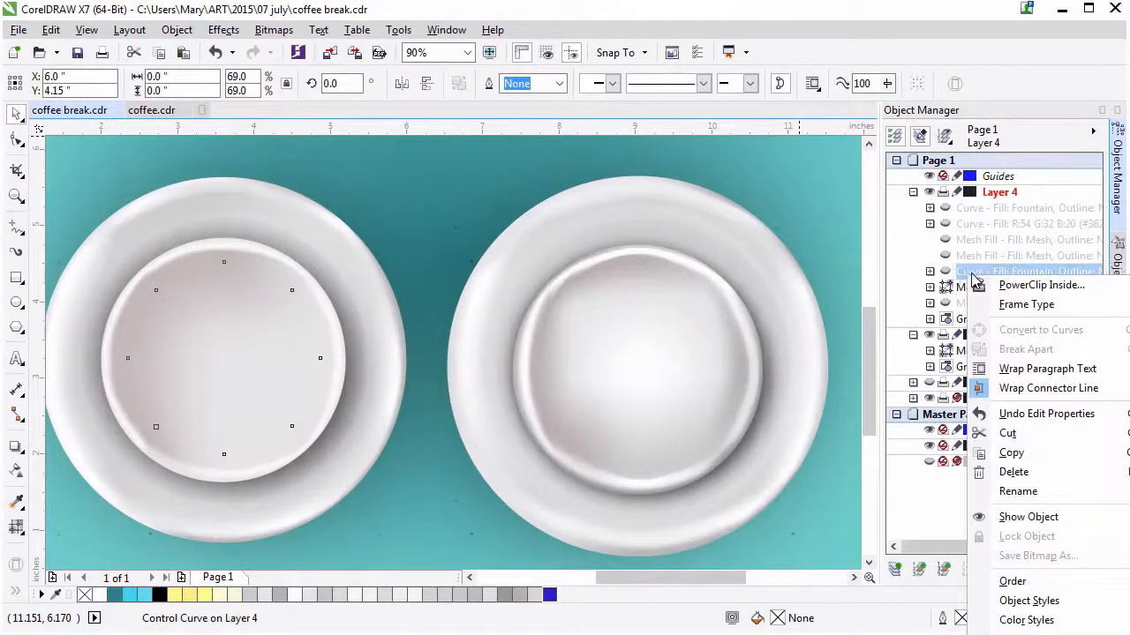
left_click(1027, 523)
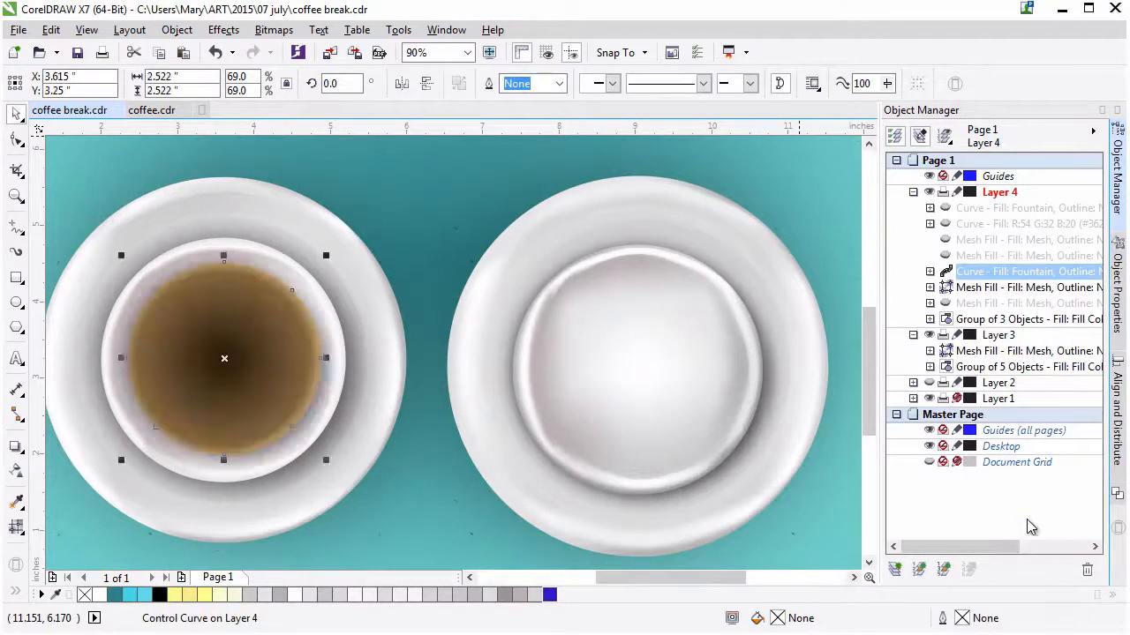
Draw a circle inside the right cup, centre it within the rim and scale it to about 2.68 inches across
key("F7")
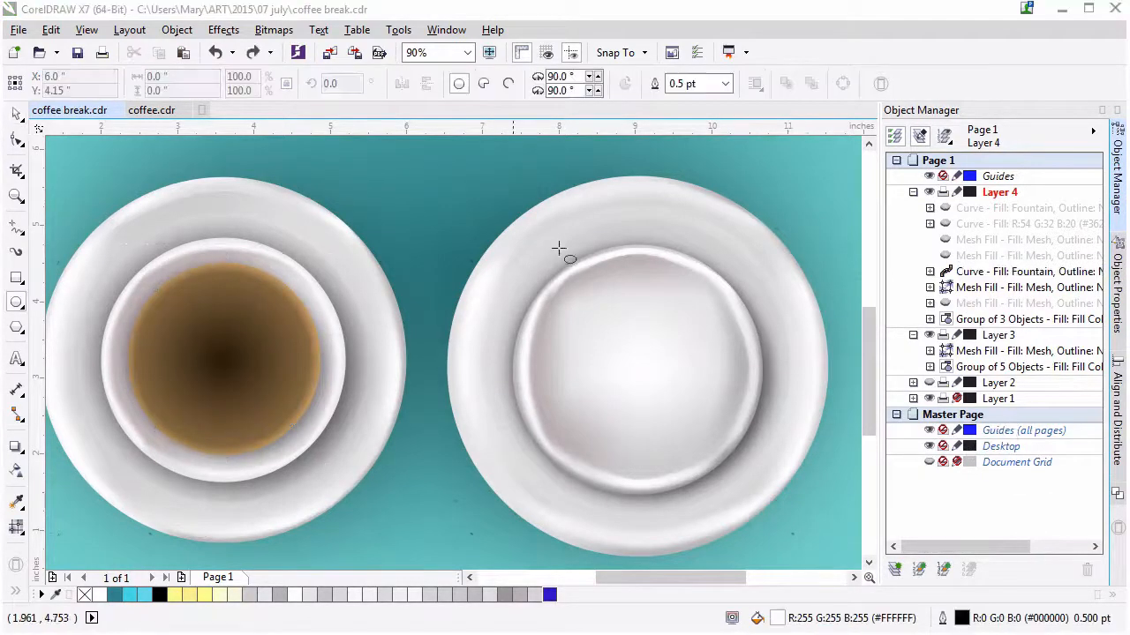
left_click_drag(521, 254, 734, 450)
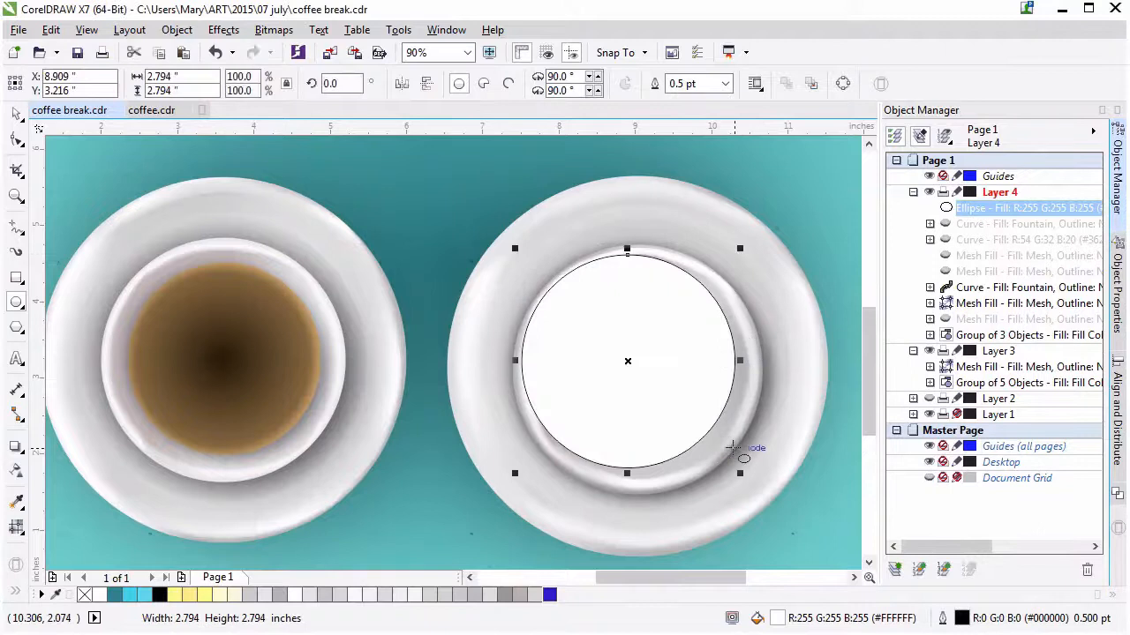
left_click(16, 501)
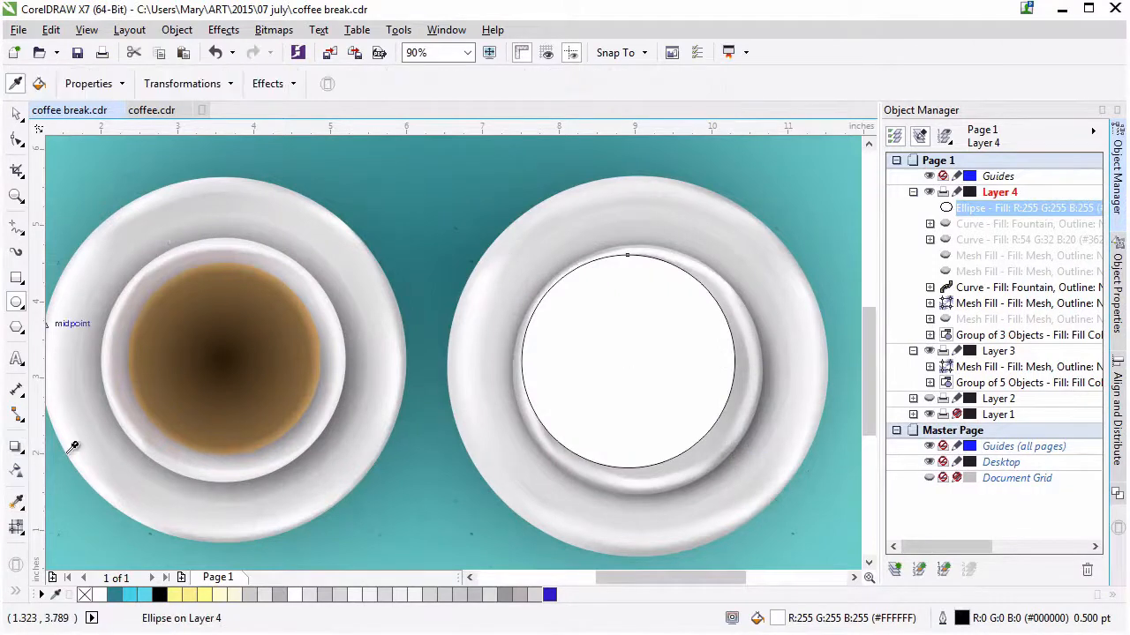
left_click(17, 113)
left_click_drag(651, 368, 662, 375)
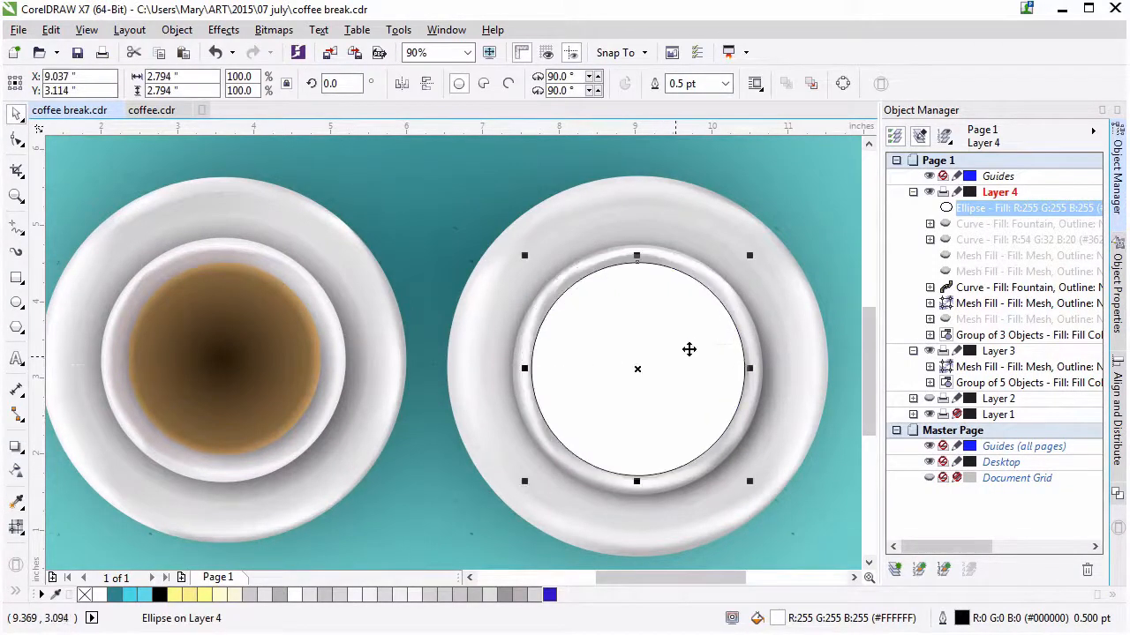
left_click_drag(750, 253, 745, 260)
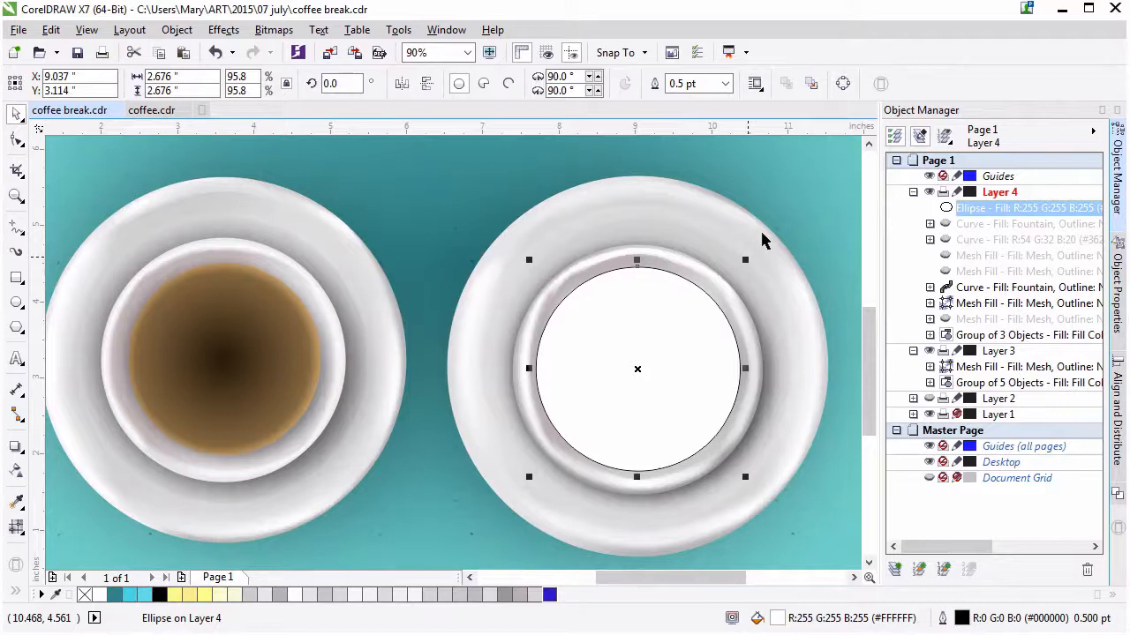
Fill the new circle with uniform brown #A38343 and remove its outline
left_click(1118, 269)
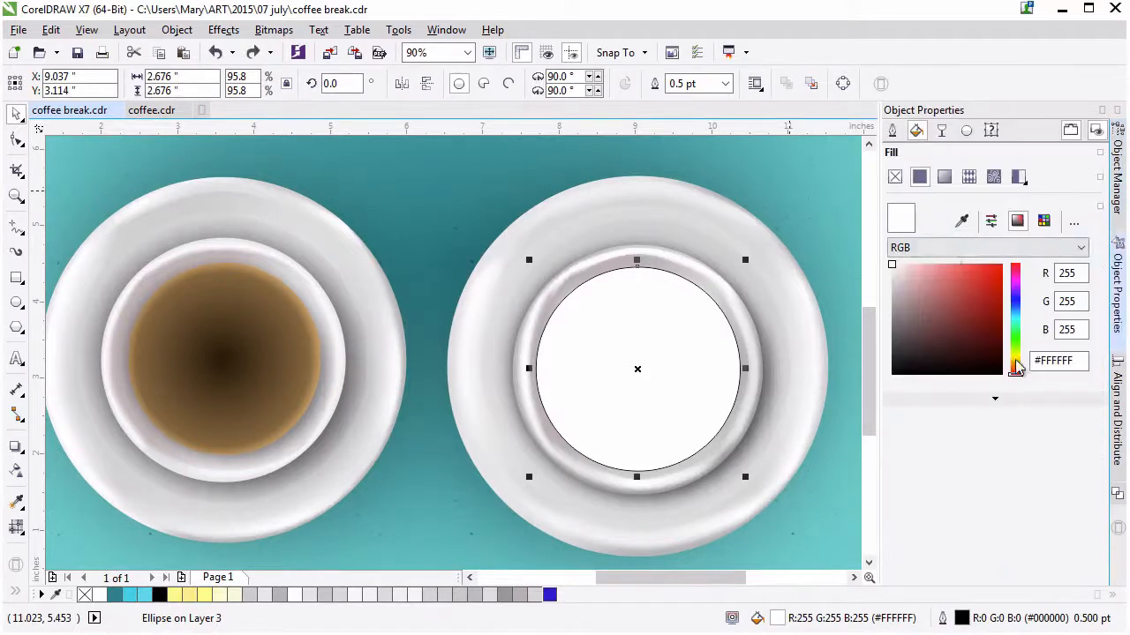
left_click_drag(1015, 361, 1017, 364)
left_click(954, 304)
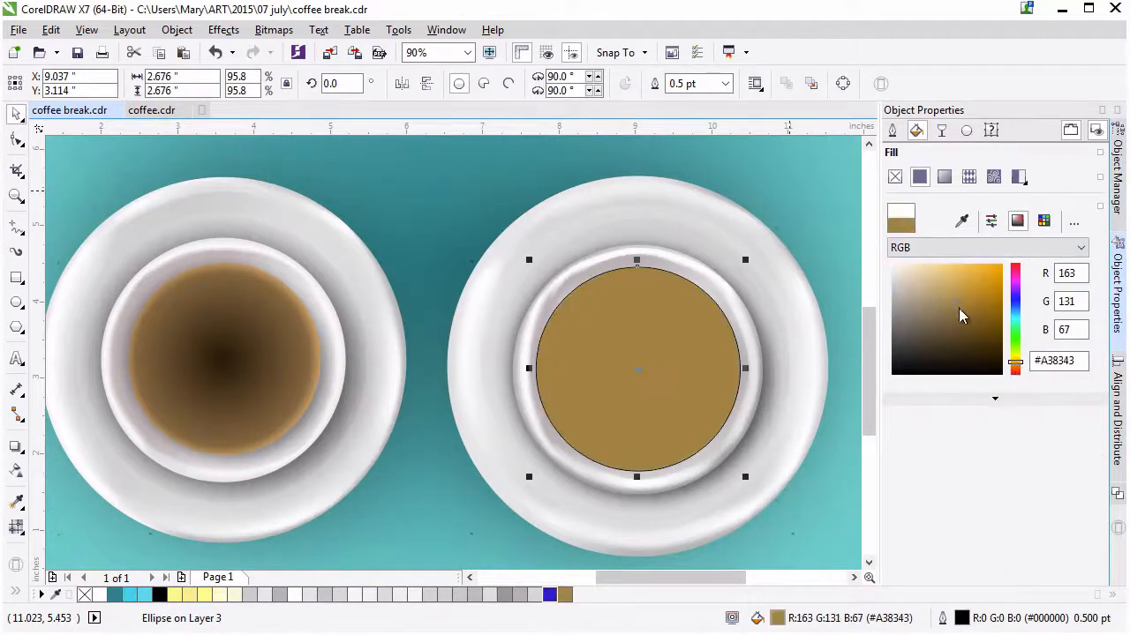
left_click(891, 129)
left_click(1003, 179)
left_click(1003, 179)
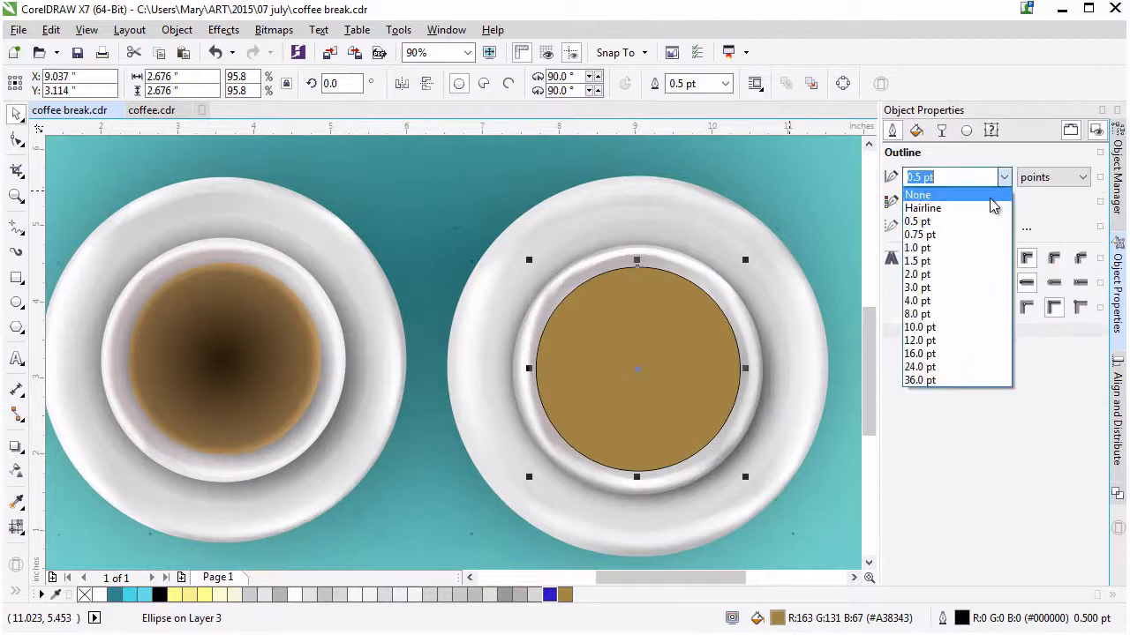
left_click(975, 191)
Change the circle's fill to an elliptical fountain fill with dark brown #2B1A0E at the centre and brown at the edge
left_click(916, 130)
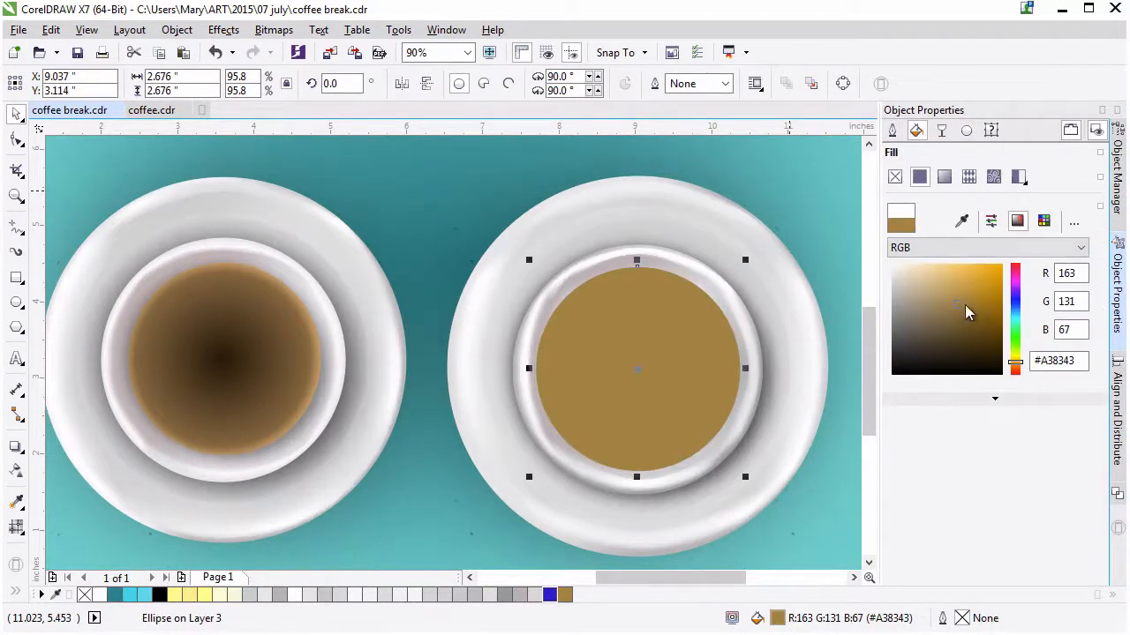
left_click(944, 177)
left_click(1010, 284)
left_click(1070, 327)
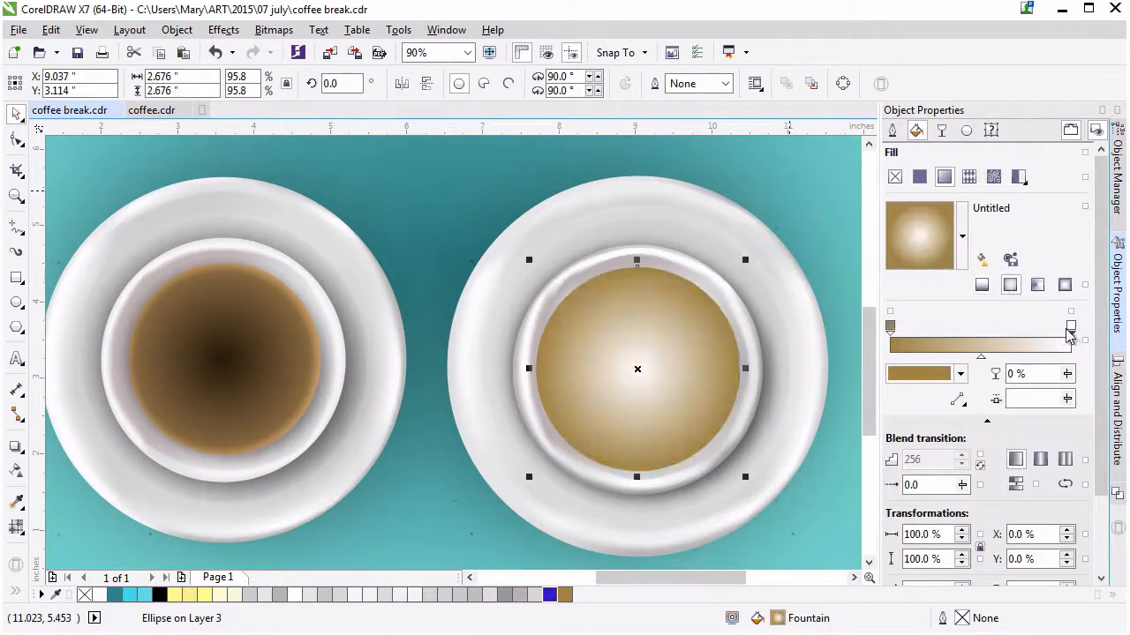
left_click(960, 375)
left_click(956, 411)
left_click(891, 327)
left_click(969, 511)
left_click(1010, 543)
left_click(971, 518)
left_click_drag(971, 518, 965, 536)
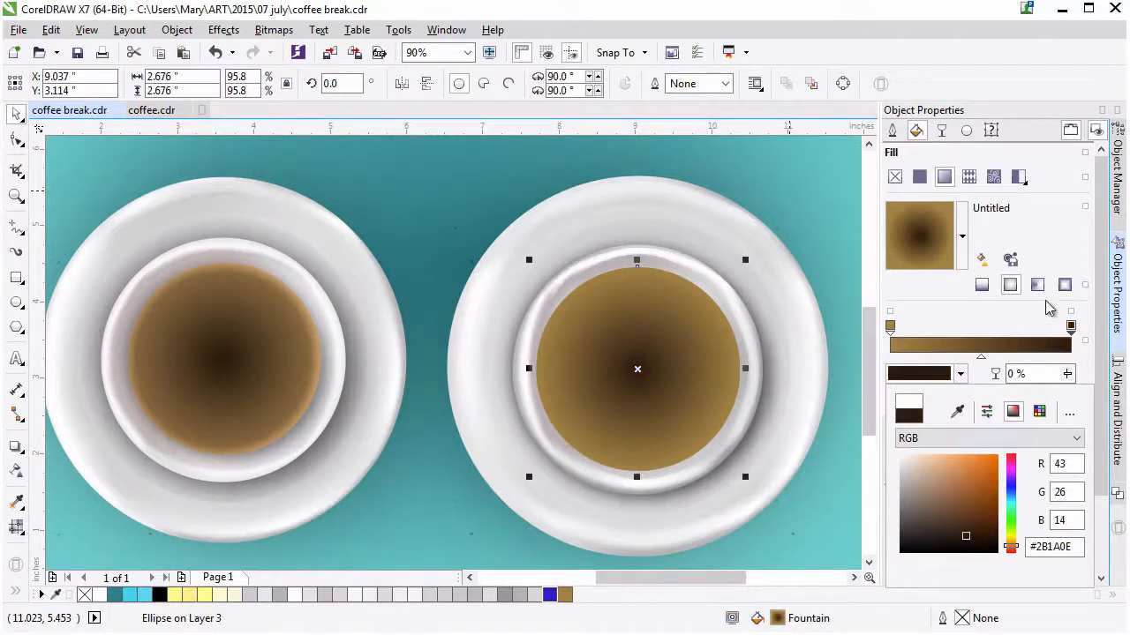
Move the fountain fill's midpoint outward, close to the circle's edge, with the Interactive Fill tool
left_click(17, 527)
left_click(70, 517)
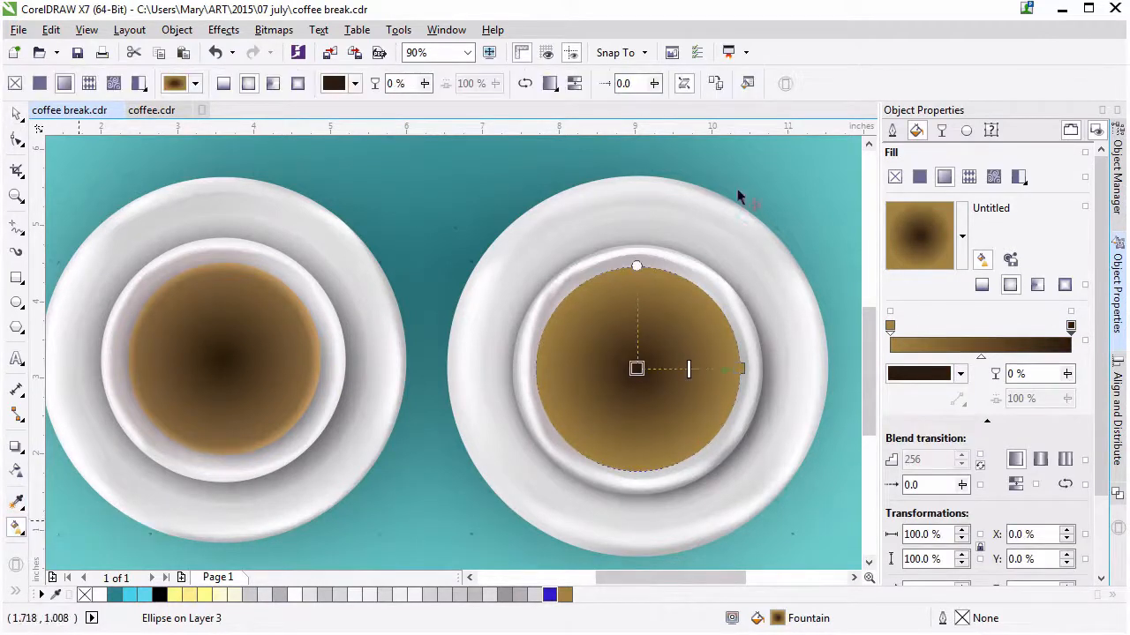
left_click_drag(688, 371, 725, 369)
Set the fountain fill's edge colour to #BD984E and its centre colour to #1A0F07
left_click(740, 369)
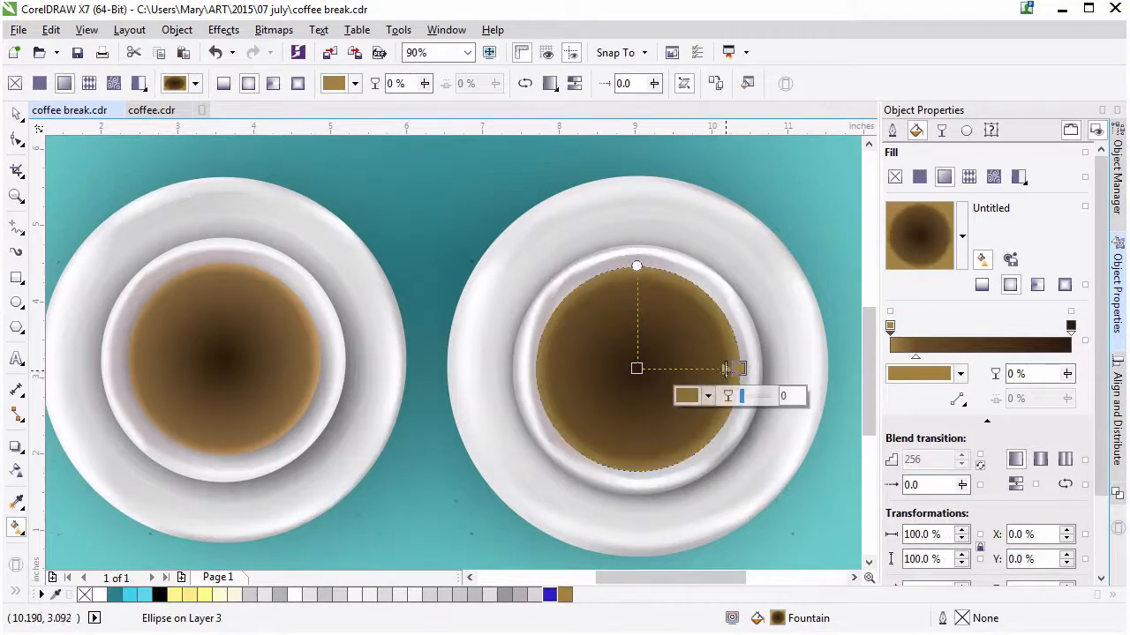
left_click(961, 374)
left_click(957, 476)
left_click(957, 481)
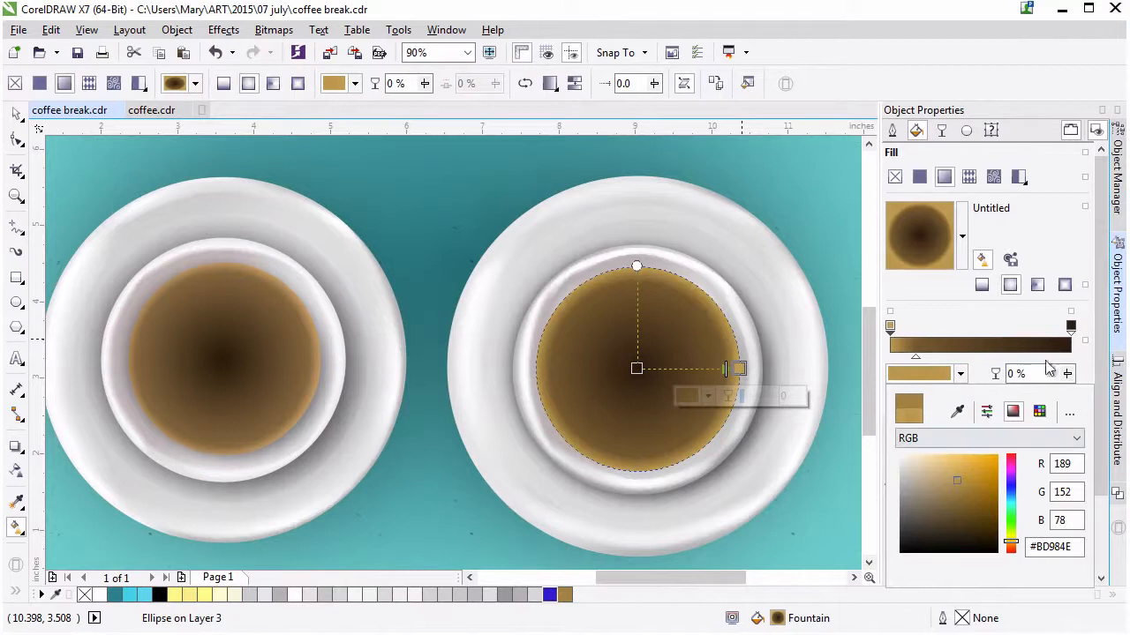
left_click(1070, 329)
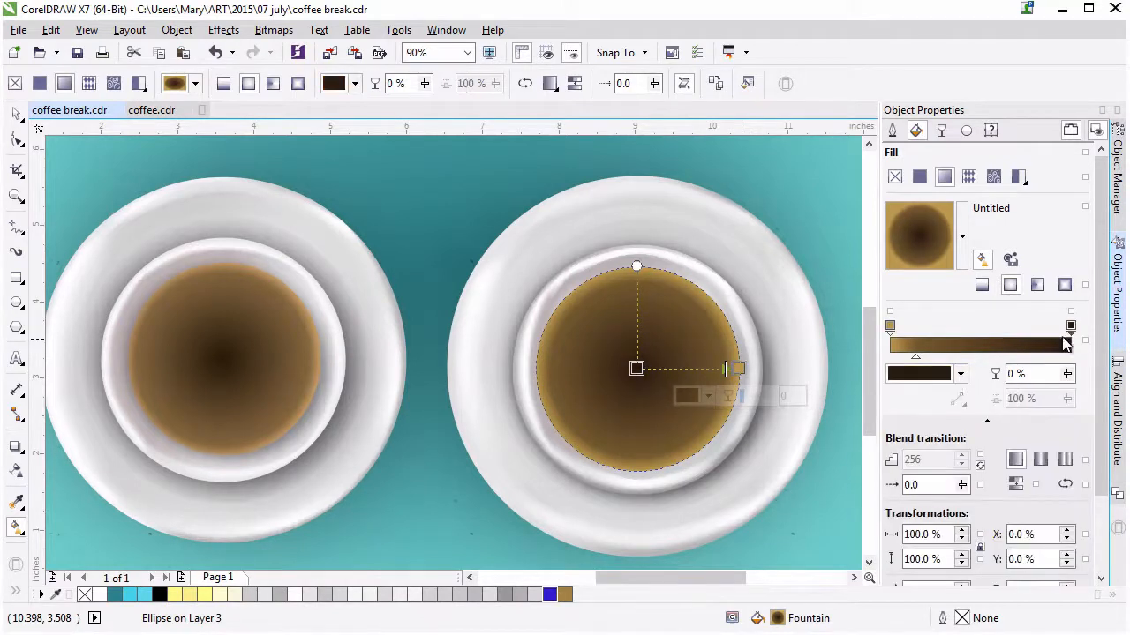
left_click(960, 374)
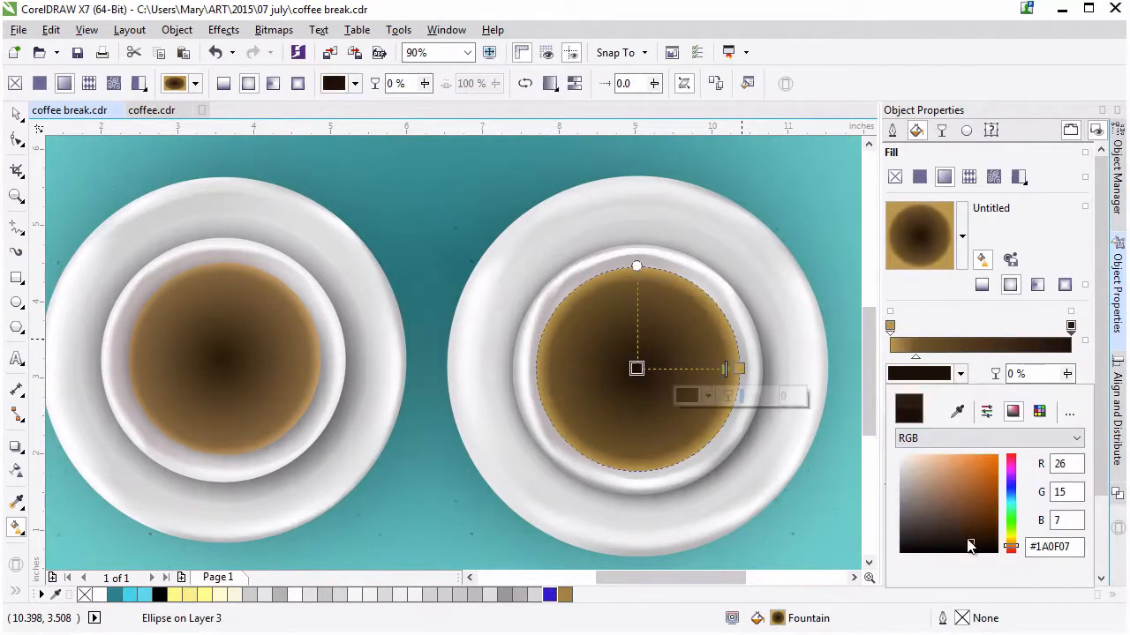
left_click(18, 119)
Lighten two mesh nodes along the upper rim of the right saucer's mesh fill inside the group of 5 objects
left_click(814, 224)
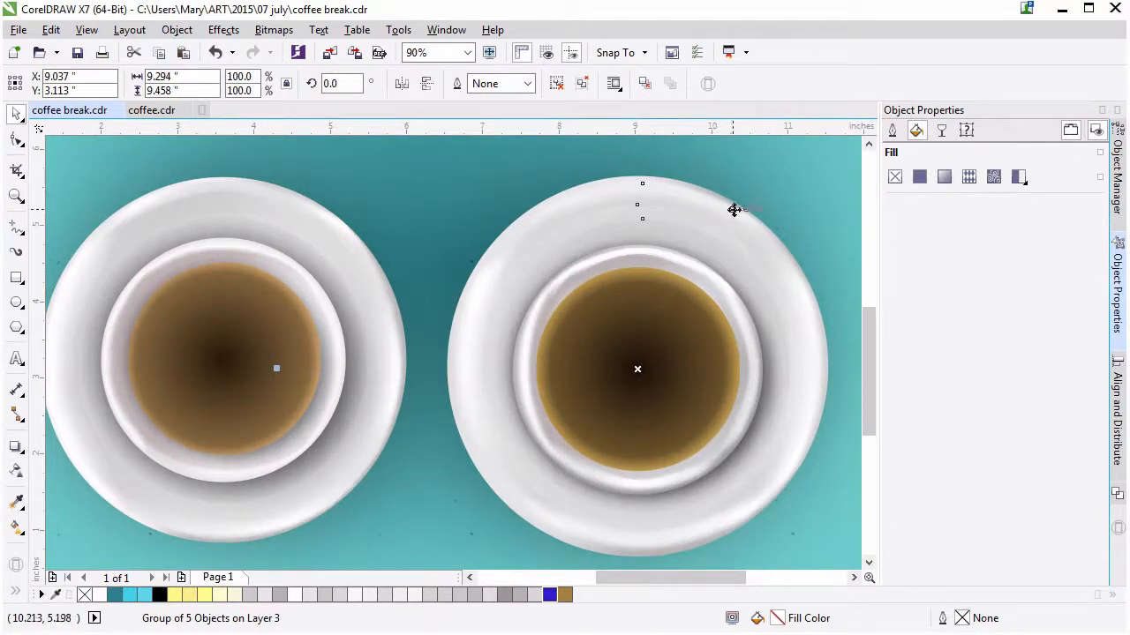
left_click(1117, 177)
left_click(929, 382)
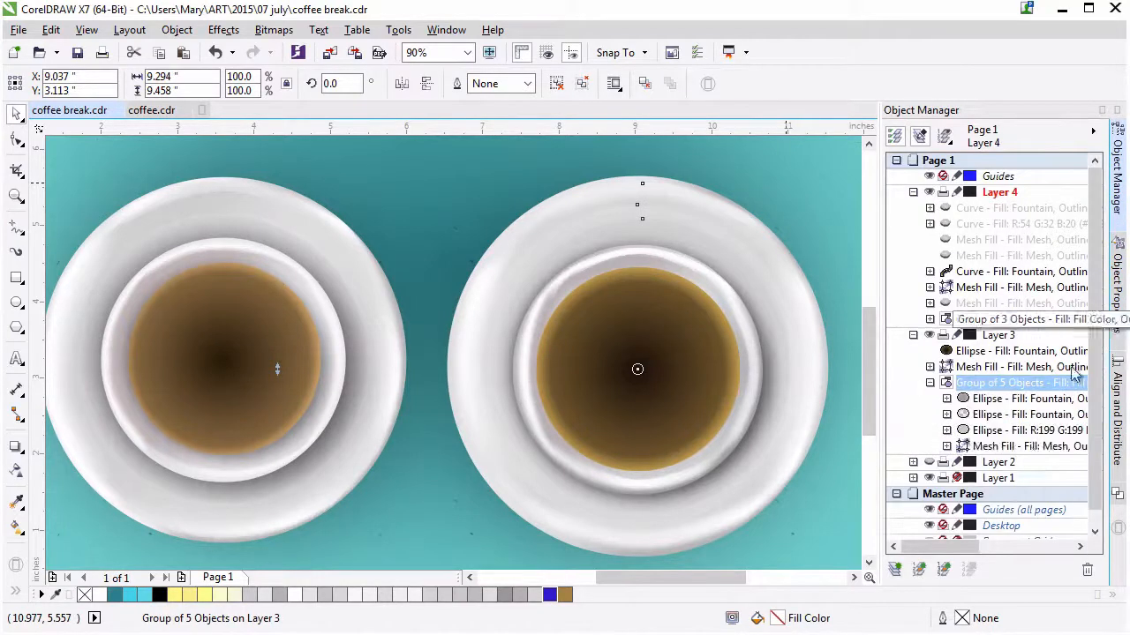
left_click(1028, 446)
left_click(22, 533)
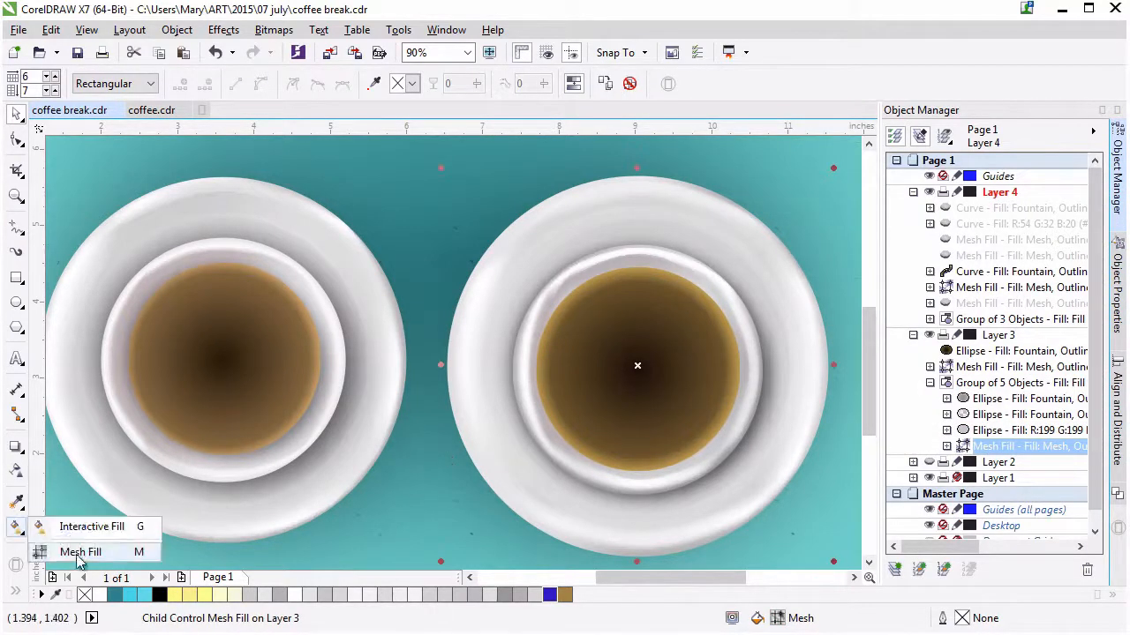
left_click(80, 549)
left_click(413, 85)
left_click(468, 115)
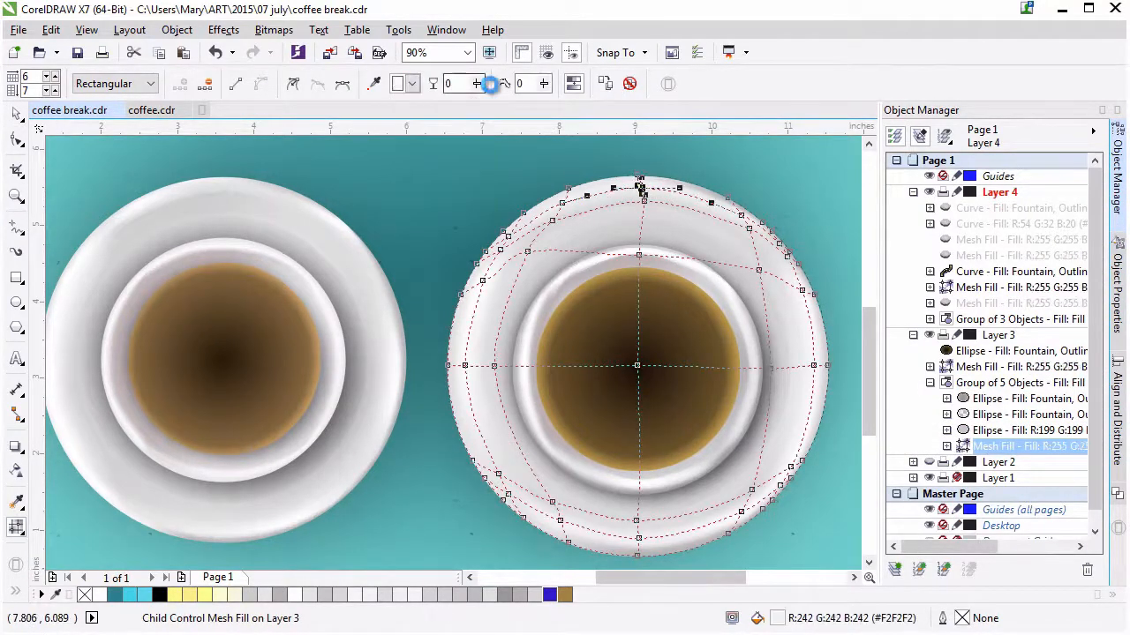
left_click(741, 215)
left_click(412, 84)
left_click(468, 116)
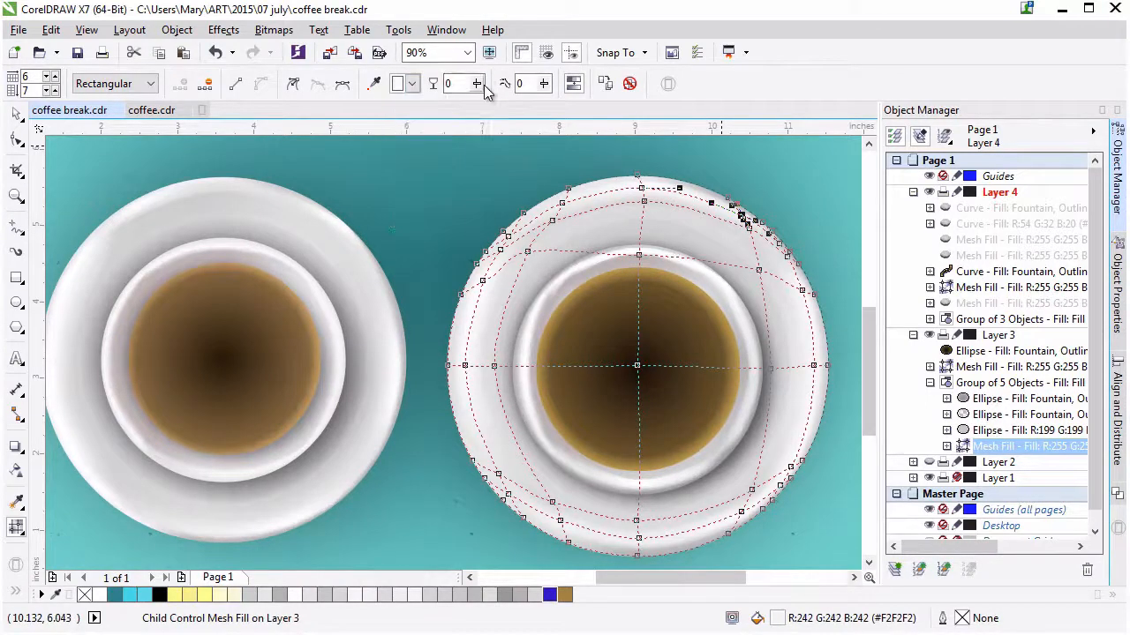
left_click(17, 115)
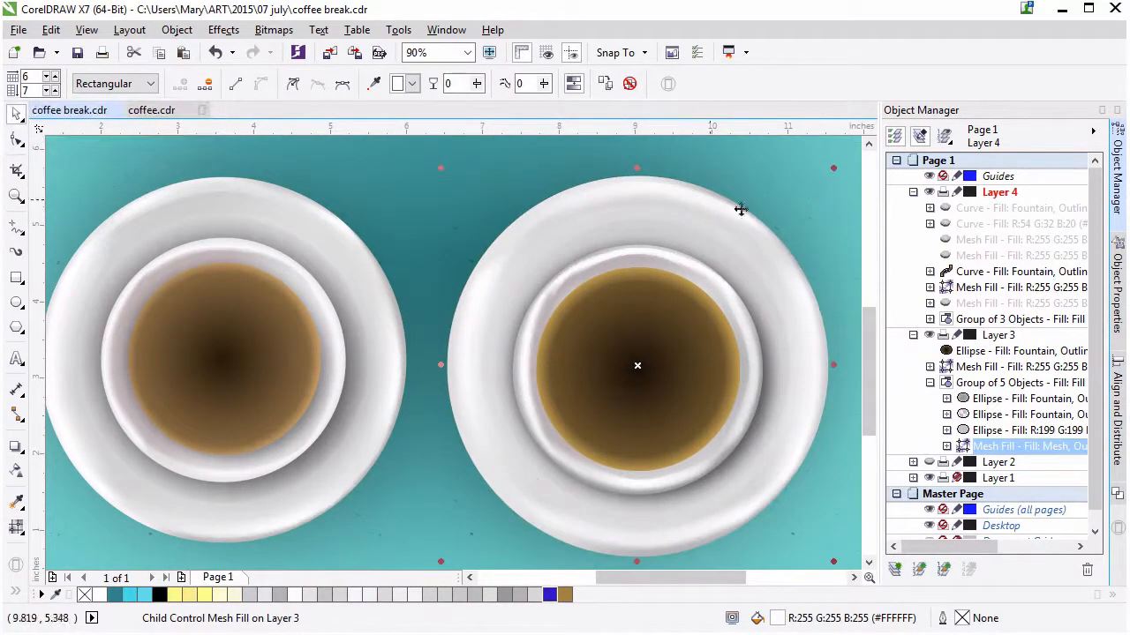
Slightly resize the grey ellipse in the right saucer's group, and scale the fountain-filled ellipse above it to about 4.08 inches
left_click(1020, 431)
mouse_move(823, 177)
left_mouse_down()
mouse_move(807, 189)
mouse_move(818, 181)
left_mouse_up()
left_click(1037, 413)
left_click_drag(466, 195, 477, 205)
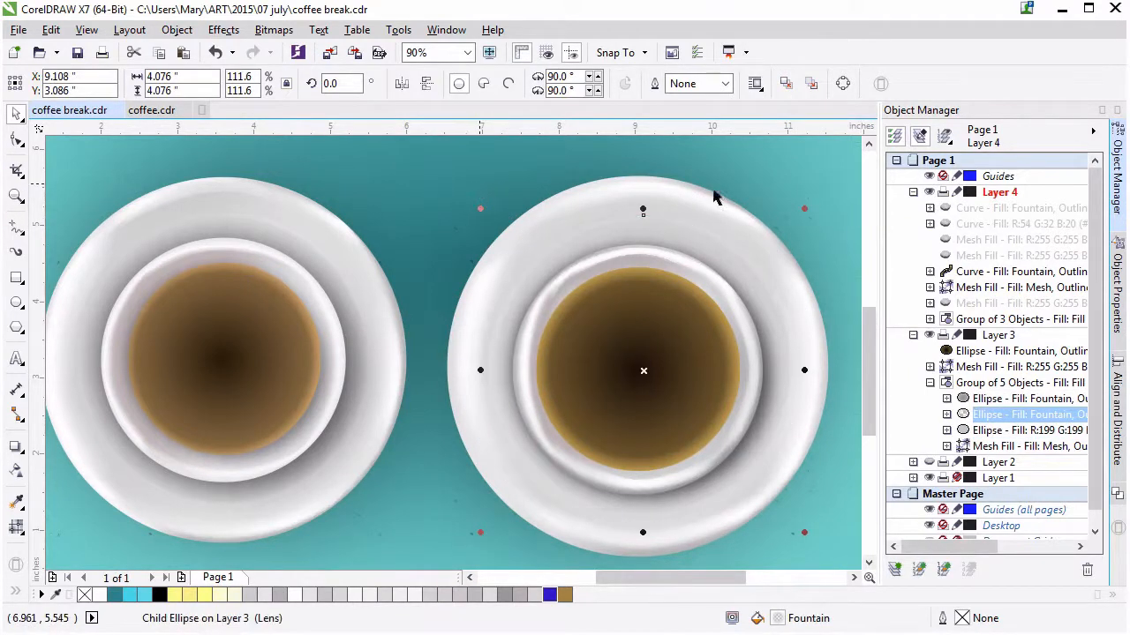
Add a drop shadow running down across the right cup's coffee circle, with opacity 24 and feathering 6
left_click(737, 378)
left_click(22, 445)
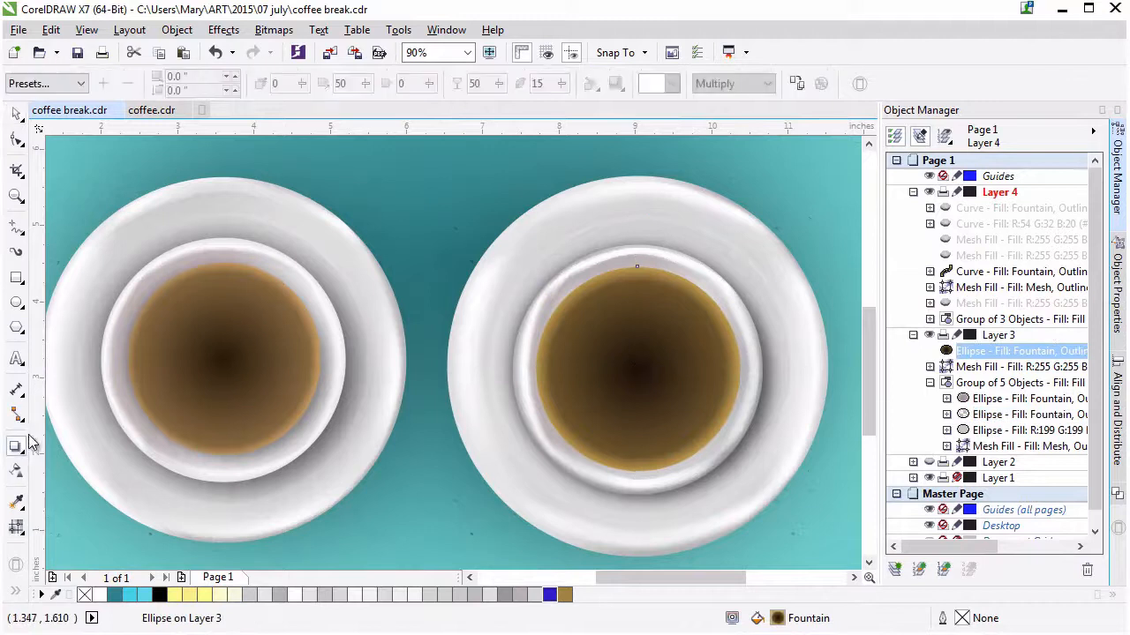
left_click_drag(591, 324, 652, 467)
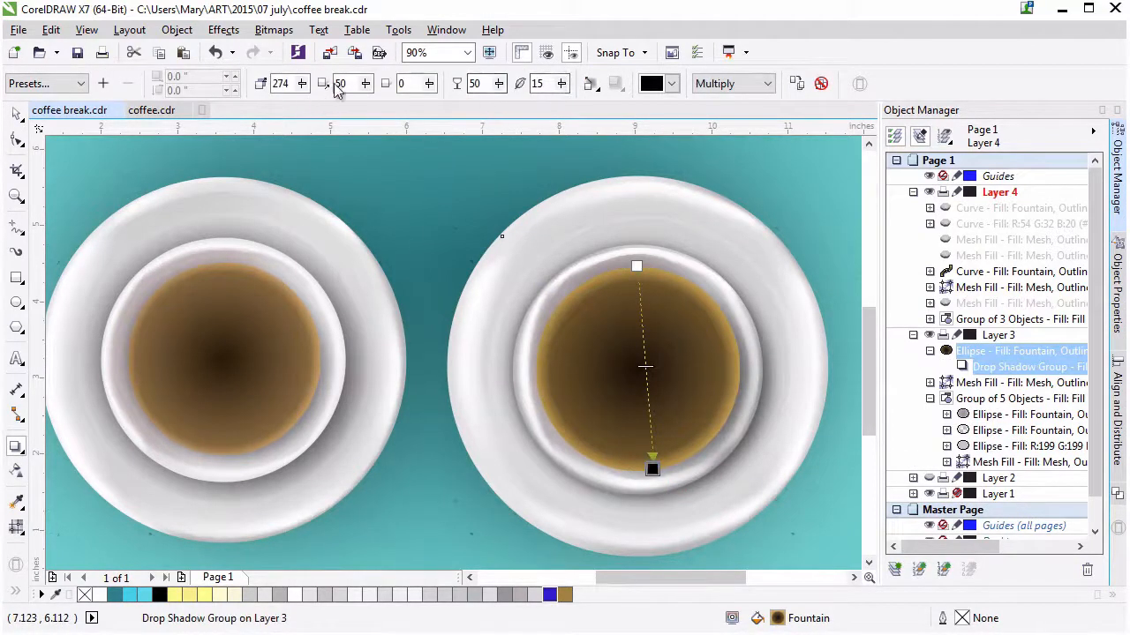
left_click(499, 88)
left_click(561, 88)
left_click_drag(564, 90, 487, 94)
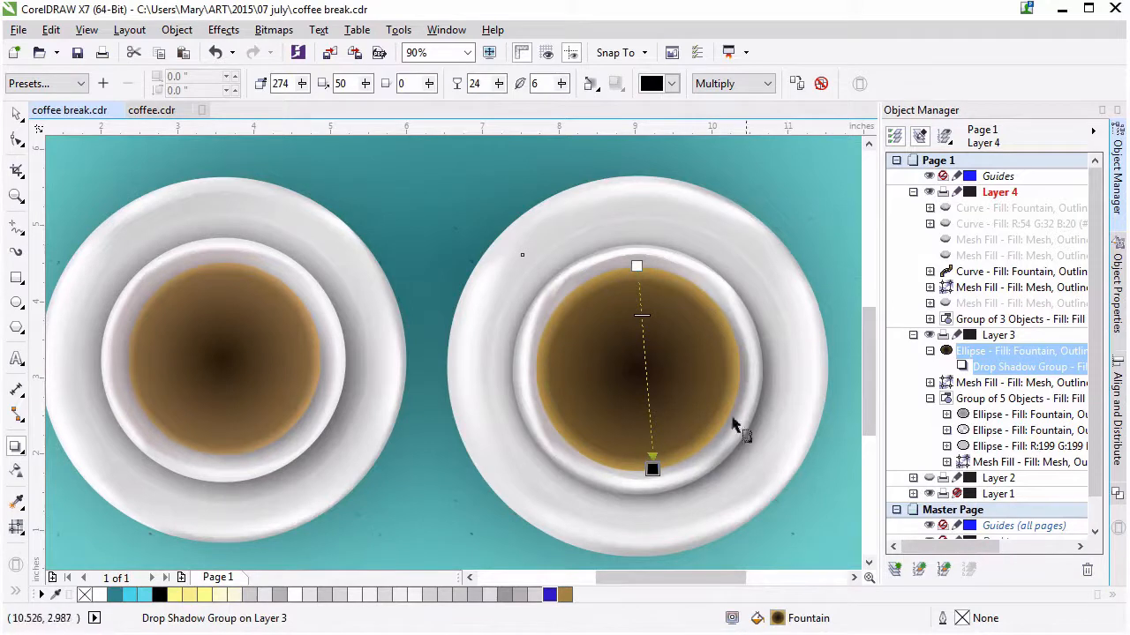
Group the coffee ellipse, the mesh fill and the group of 5 objects on Layer 3, and save the drawing
left_click(16, 114)
left_click(930, 351)
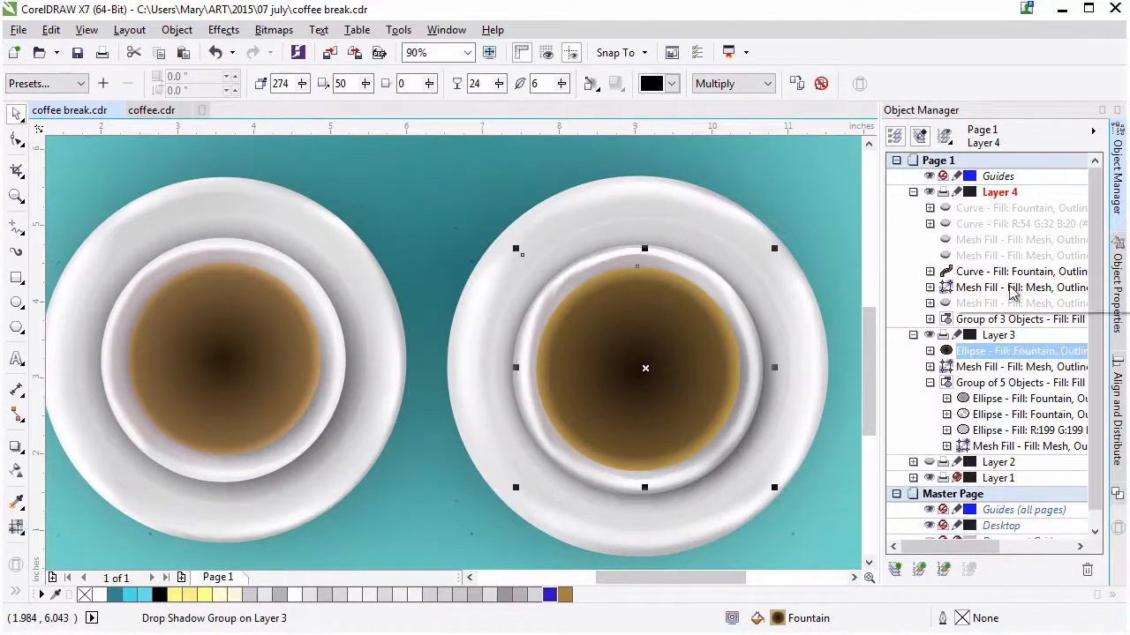
left_click(931, 382)
left_click(1015, 383, "shift")
right_click(1015, 383)
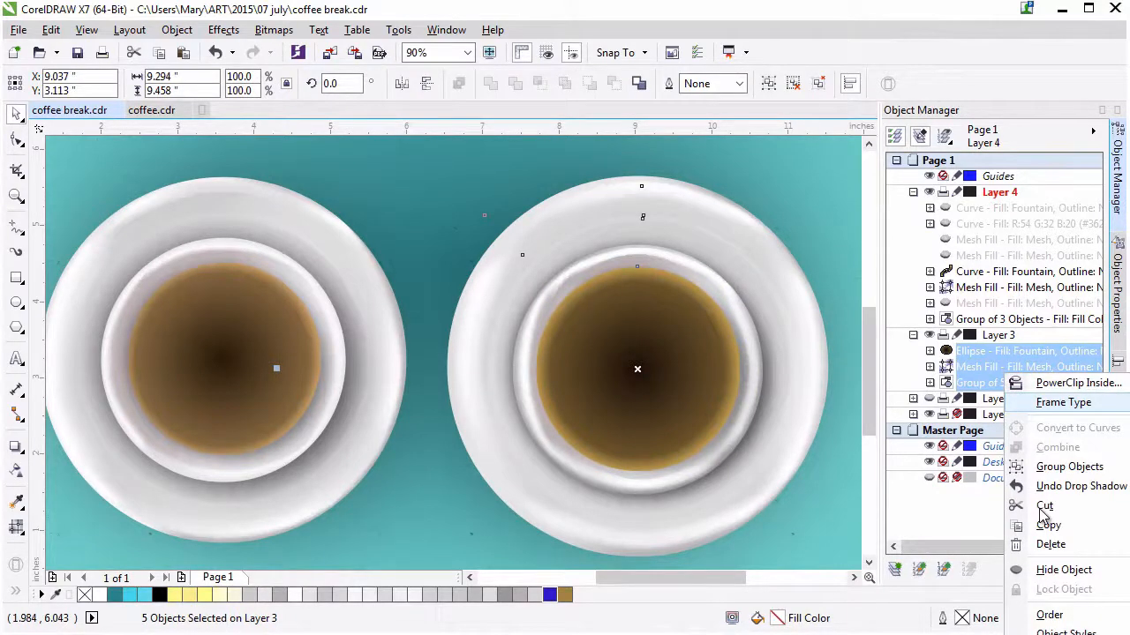
left_click(1069, 467)
left_click(17, 29)
left_click(71, 173)
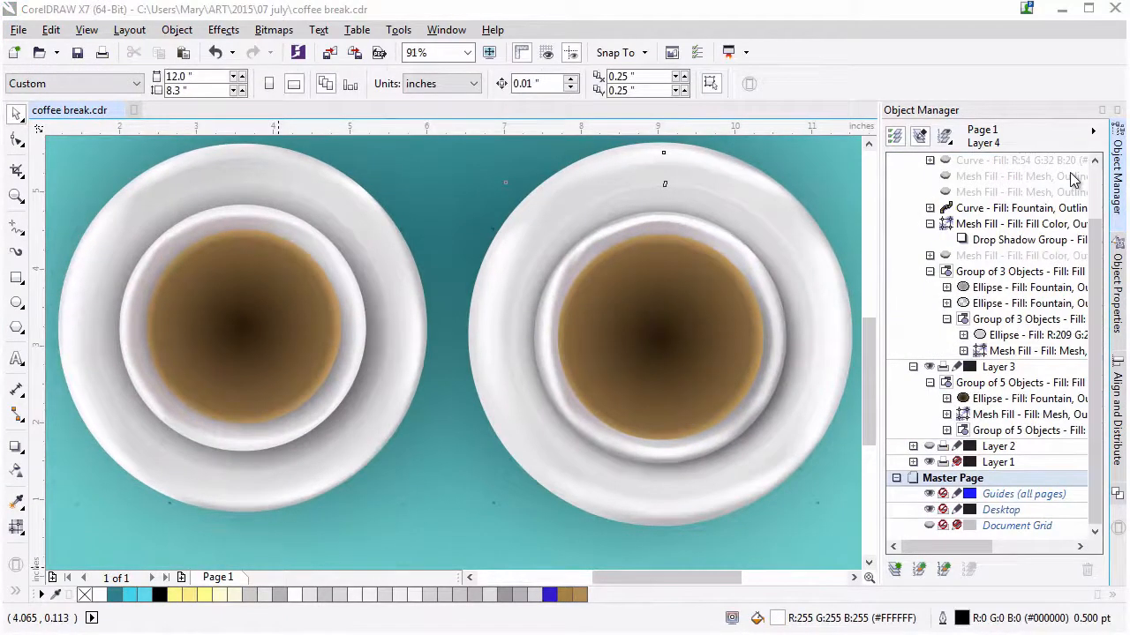
Collapse the groups on Layers 3 and 4, and show the hidden mesh fill just above the group of 3 objects on Layer 4
scroll(1006, 291, "up", 3)
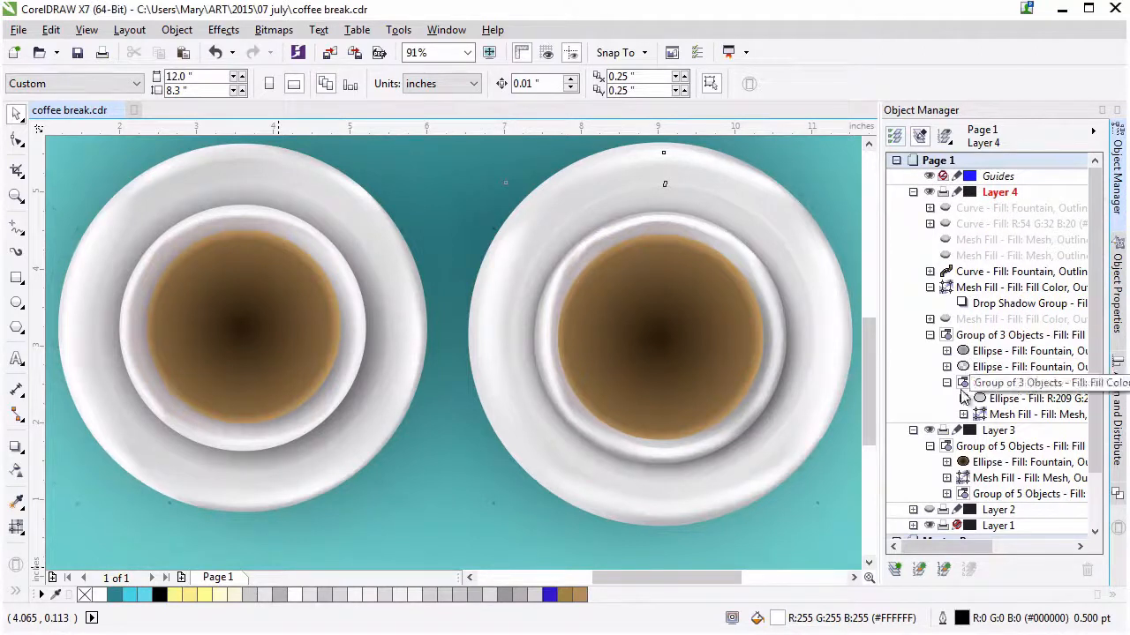
left_click(929, 335)
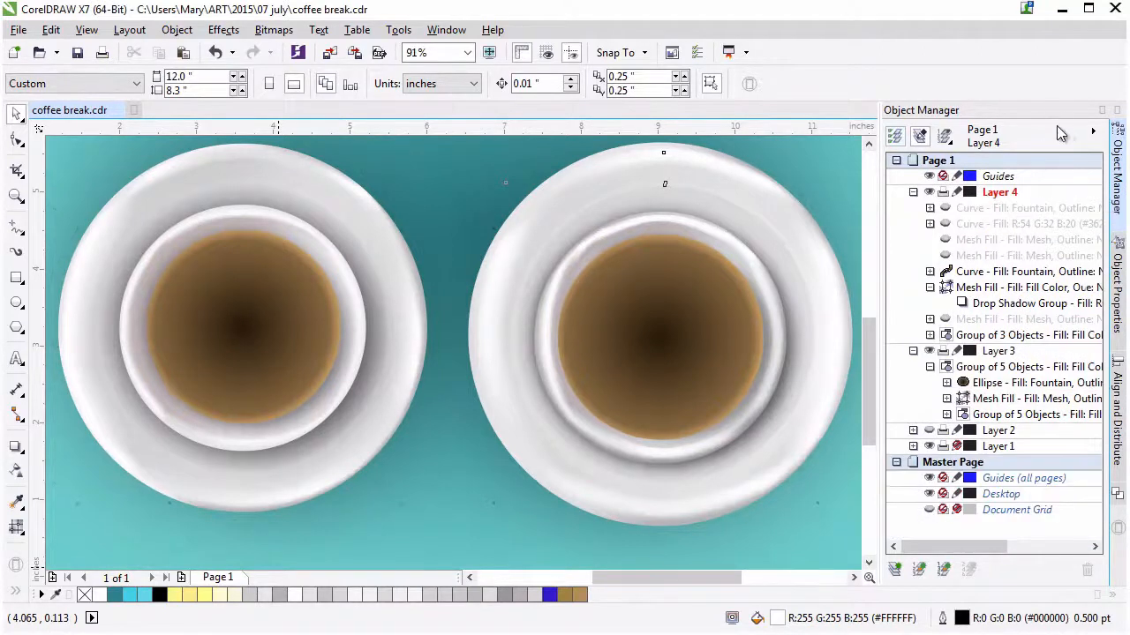
left_click(930, 366)
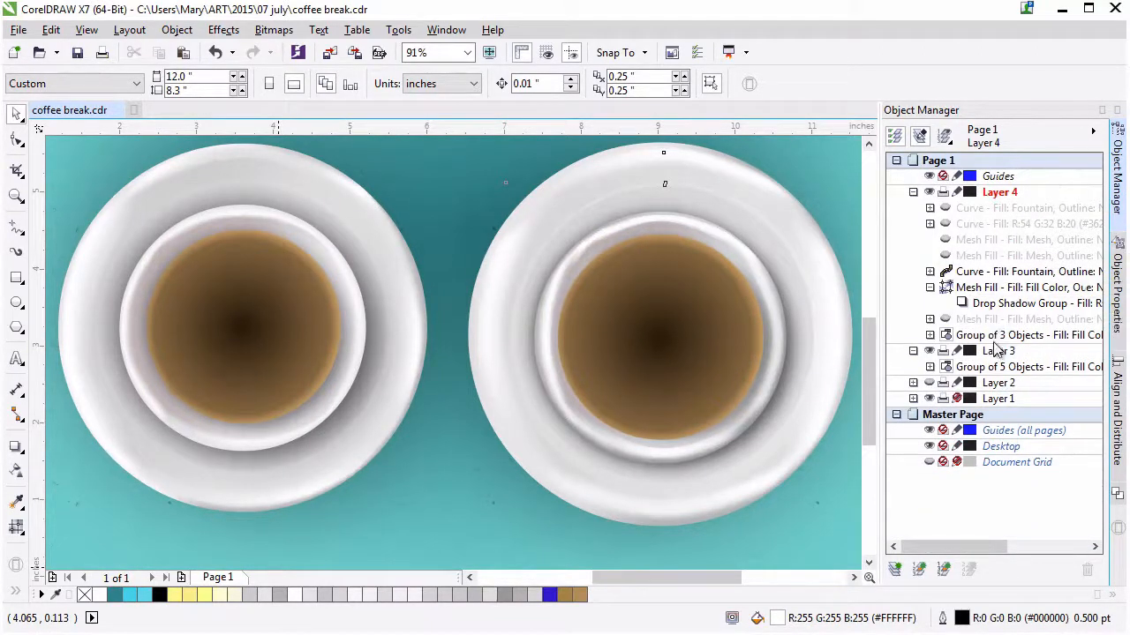
left_click(970, 319)
right_click(971, 320)
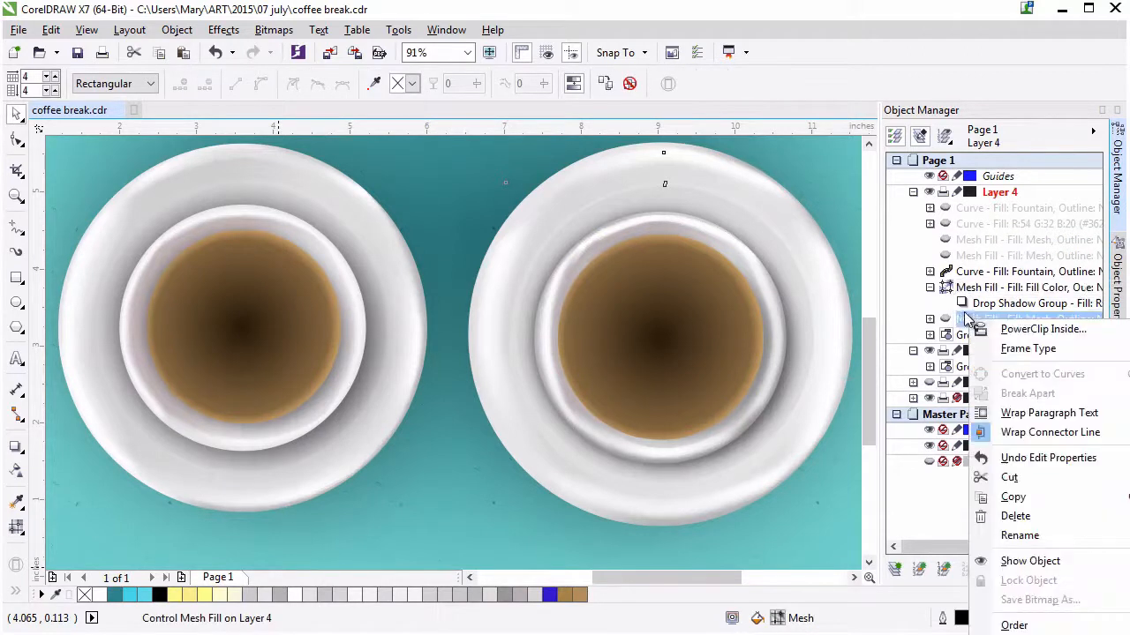
left_click(929, 287)
right_click(975, 305)
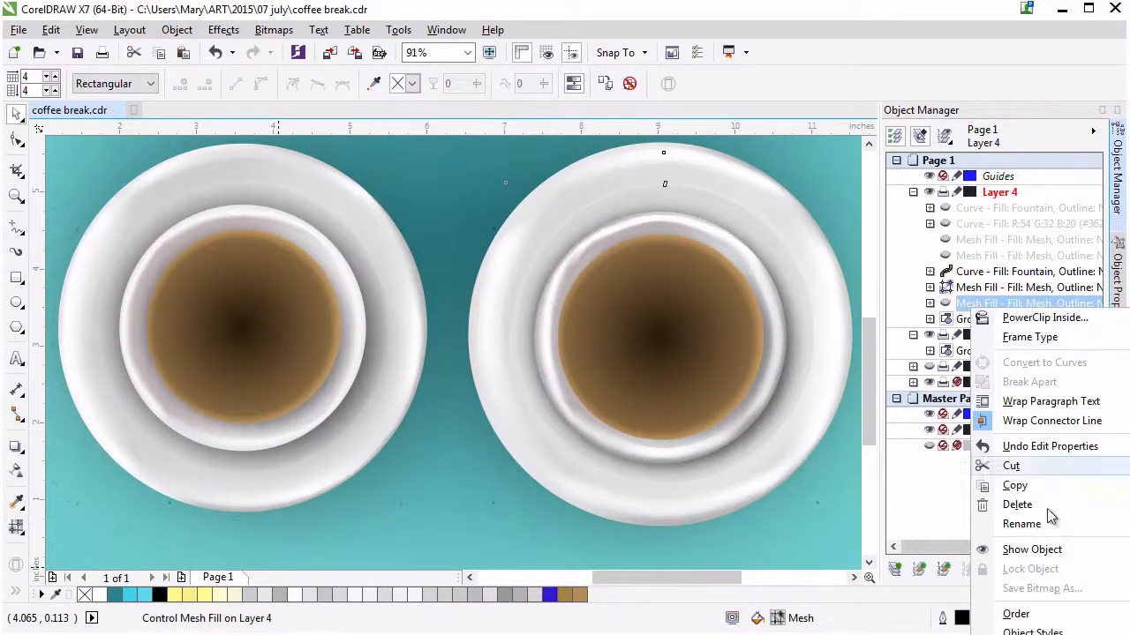
left_click(1050, 549)
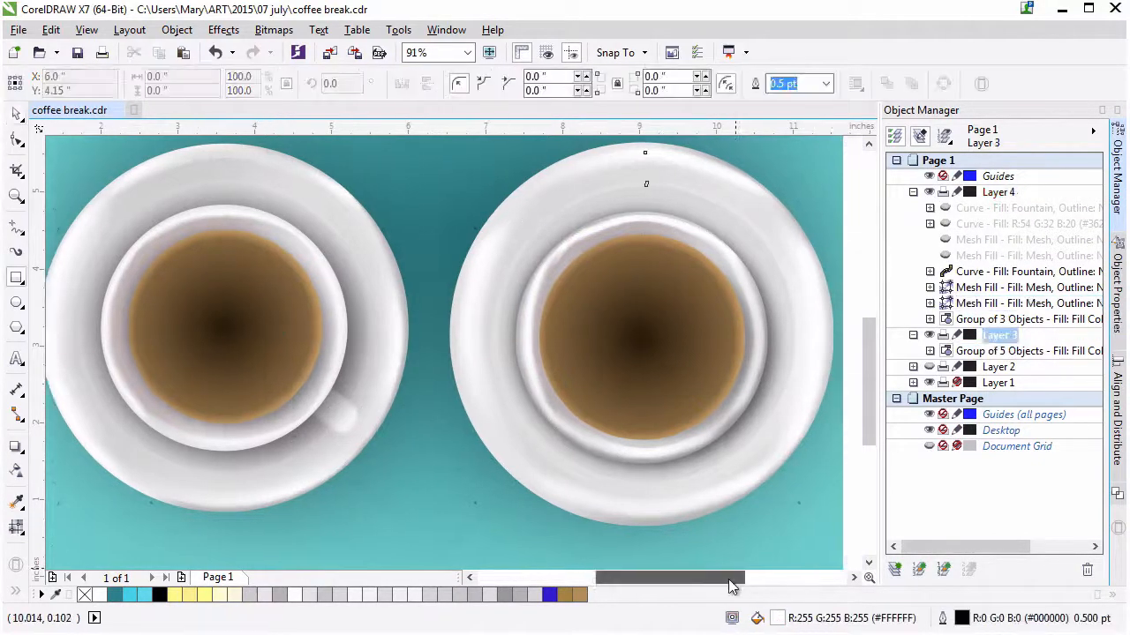
Draw a rectangle about 0.91 by 0.52 inches over the right cup's lower-right rim and rotate it to about 318.5 degrees
mouse_move(718, 412)
left_mouse_down()
mouse_move(782, 459)
mouse_move(789, 450)
left_mouse_up()
left_click(16, 114)
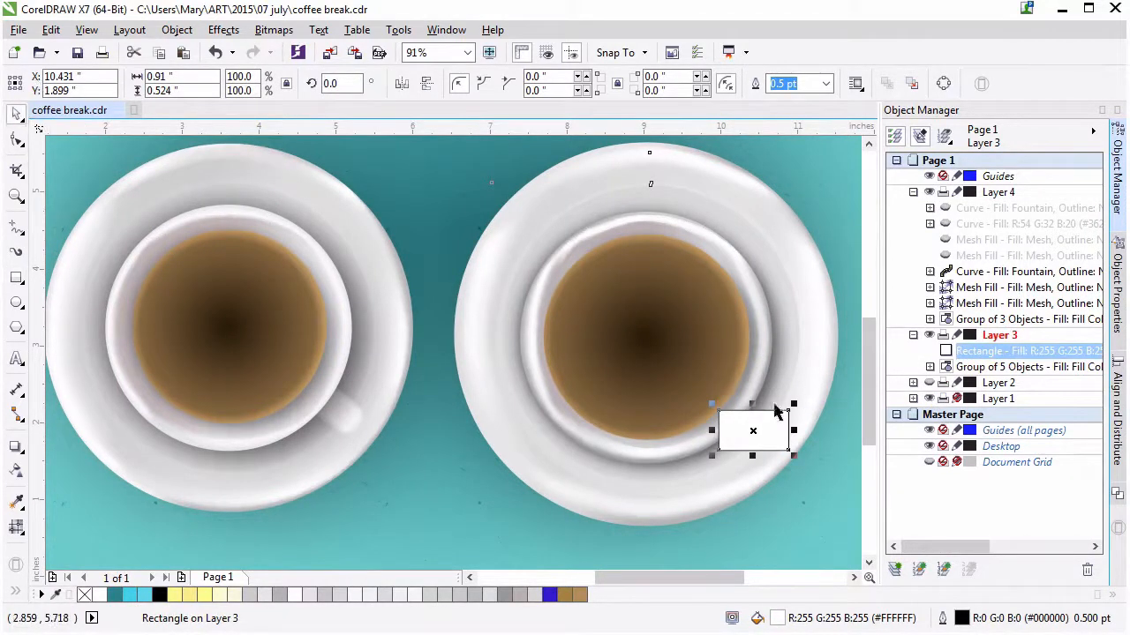
left_click(776, 424)
left_click_drag(793, 403, 765, 441)
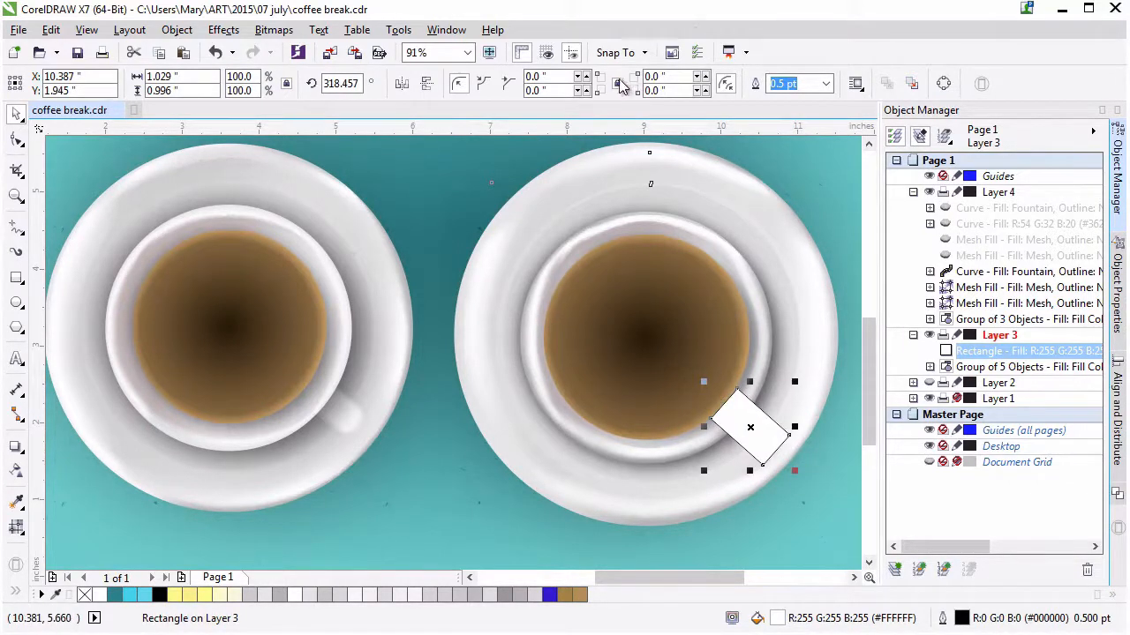
Round the rectangle's two outer corners with a radius of 0.24 inches to form the handle's end
left_click(589, 92)
left_click(581, 91)
left_click(706, 92)
left_click(706, 92)
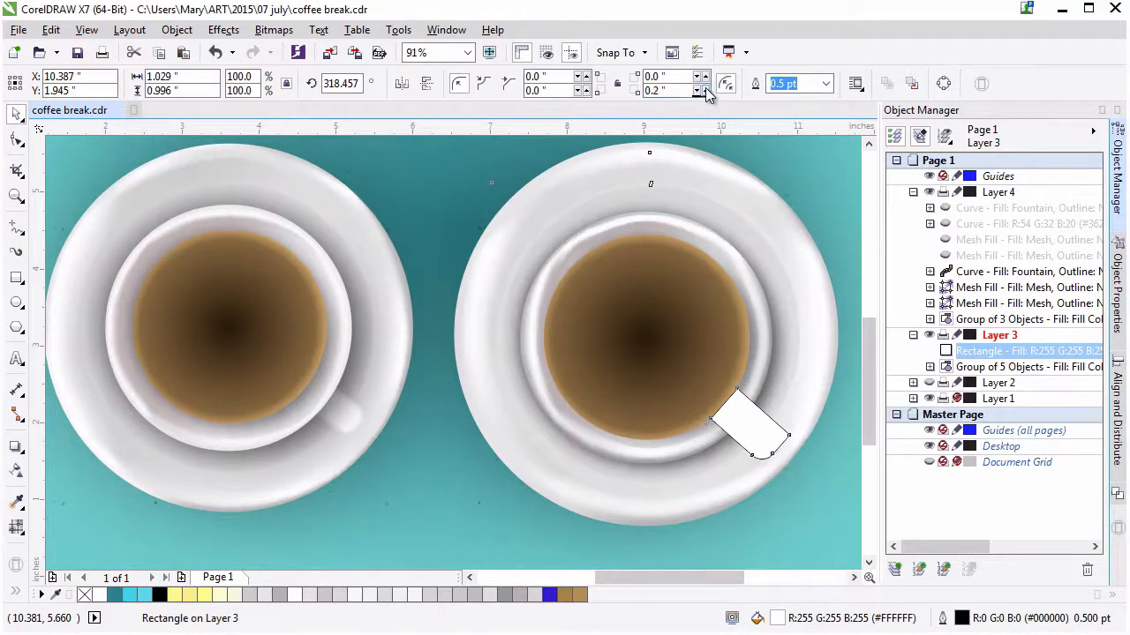
left_click(706, 78)
left_click(706, 77)
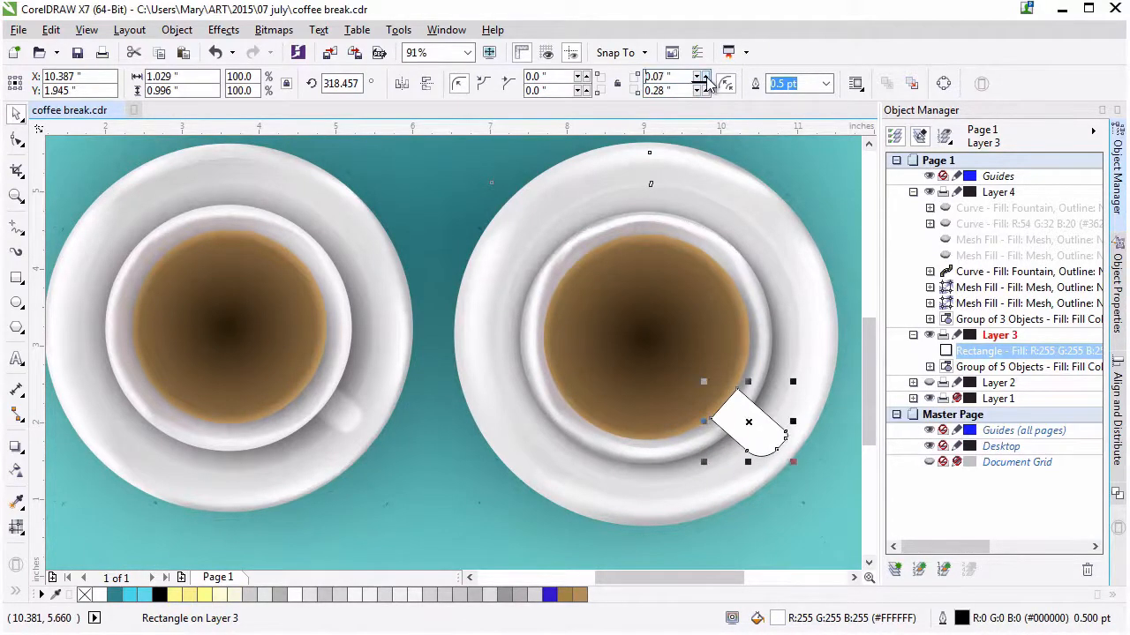
left_click(706, 78)
left_click(707, 78)
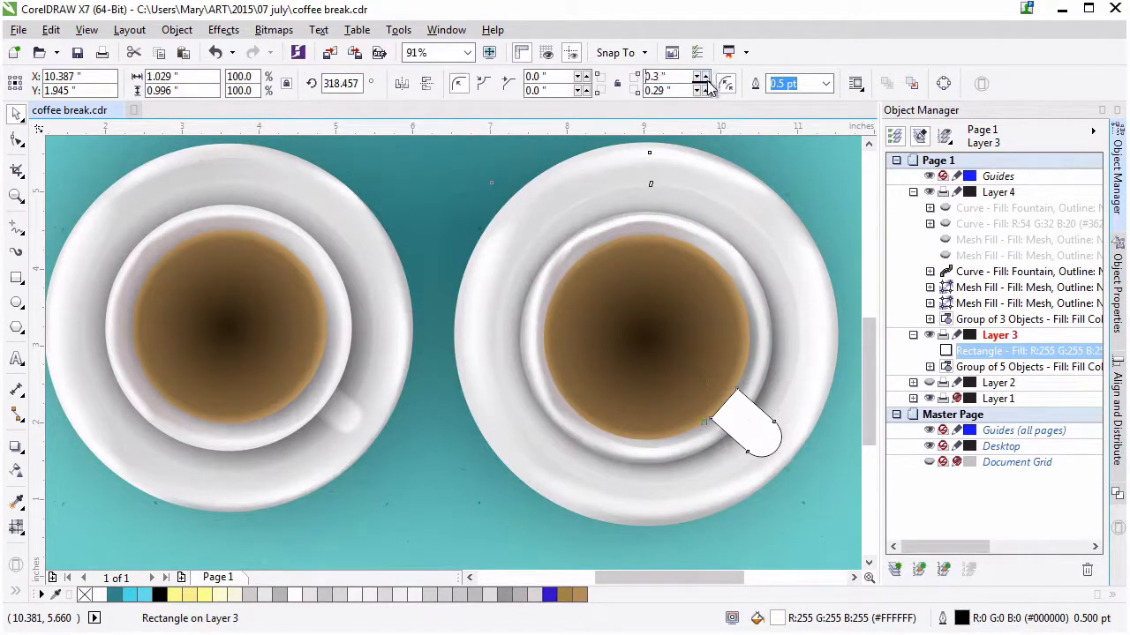
left_click(704, 91)
left_click(704, 91)
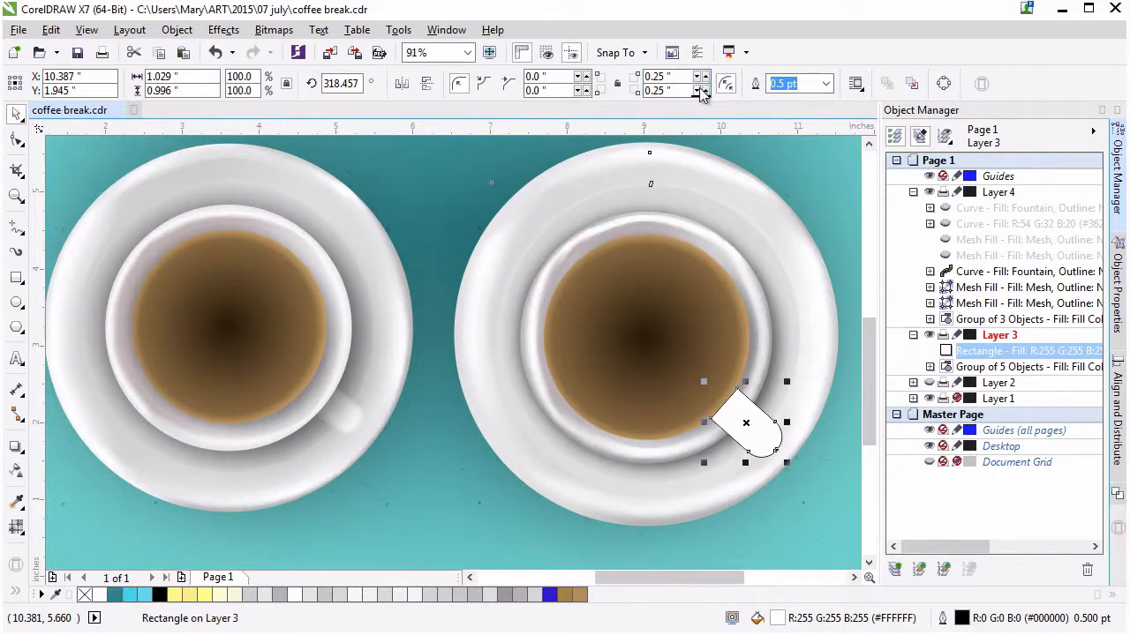
left_click(699, 93)
Remove the outline from the rounded rectangle
left_click(1117, 273)
left_click(891, 130)
left_click(1004, 178)
left_click(982, 178)
left_click(1006, 179)
left_click(987, 192)
left_click(1118, 184)
Place the rectangle below the coffee ellipse and cup mesh fill on Layer 3, and scale it down slightly
left_click(1016, 226, "shift")
left_click(1017, 228)
left_click_drag(1015, 226, 1015, 268)
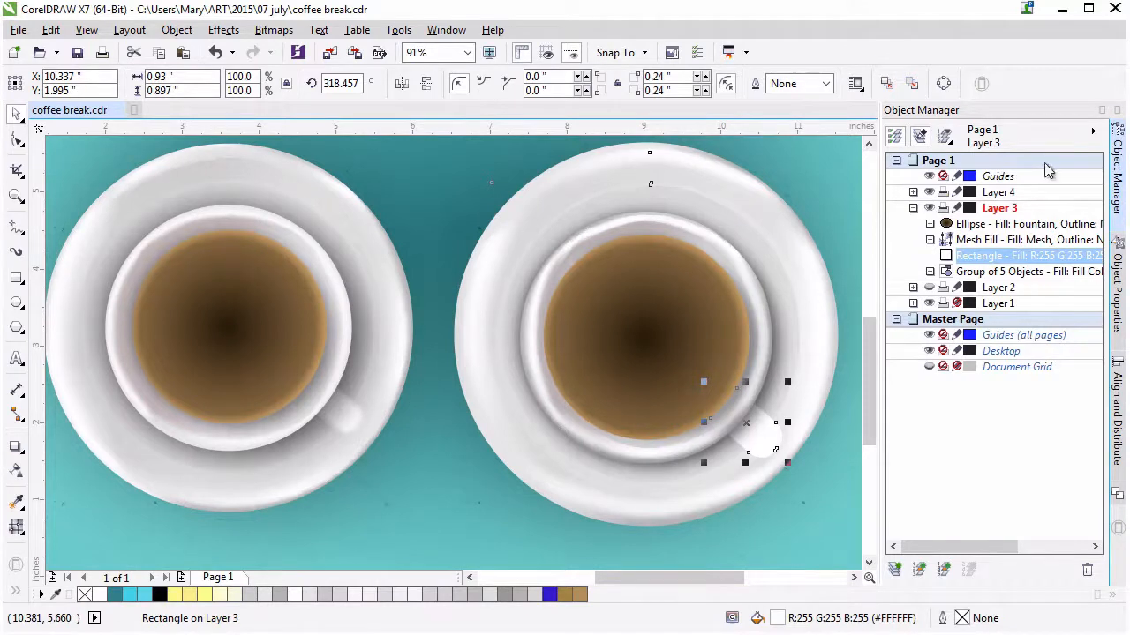
left_click_drag(787, 466, 779, 456)
Hide the coffee ellipse and mesh fill on Layer 3, and the visible curve and the mesh fill beneath it on Layer 4
right_click(1001, 237)
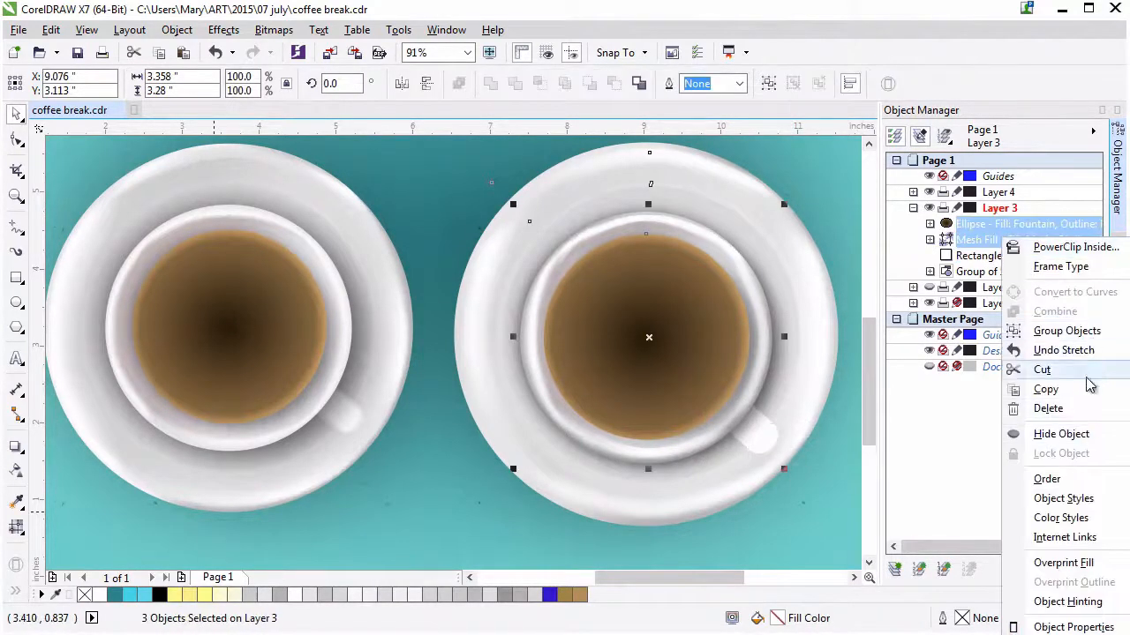
left_click(1083, 434)
left_click(912, 192)
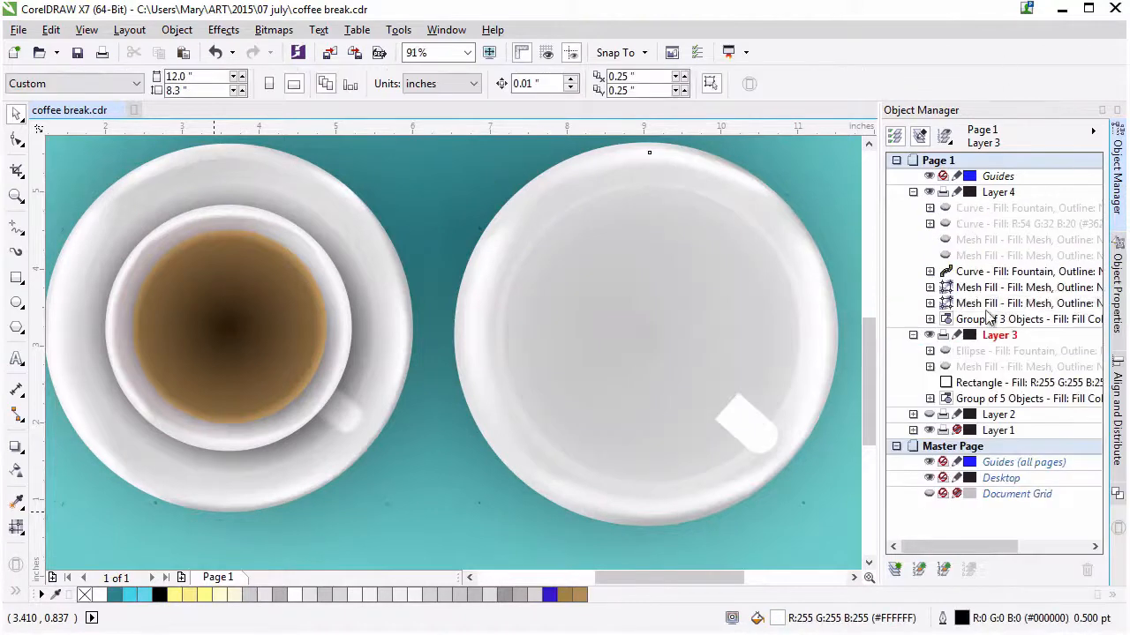
left_click(1014, 270)
left_click(971, 302, "shift")
right_click(982, 287)
left_click(1039, 481)
Apply a mesh fill to the handle rectangle and colour the three nodes along its inner end grey R:204 G:204 B:204
left_click(747, 429)
left_click(16, 527)
left_click(734, 407)
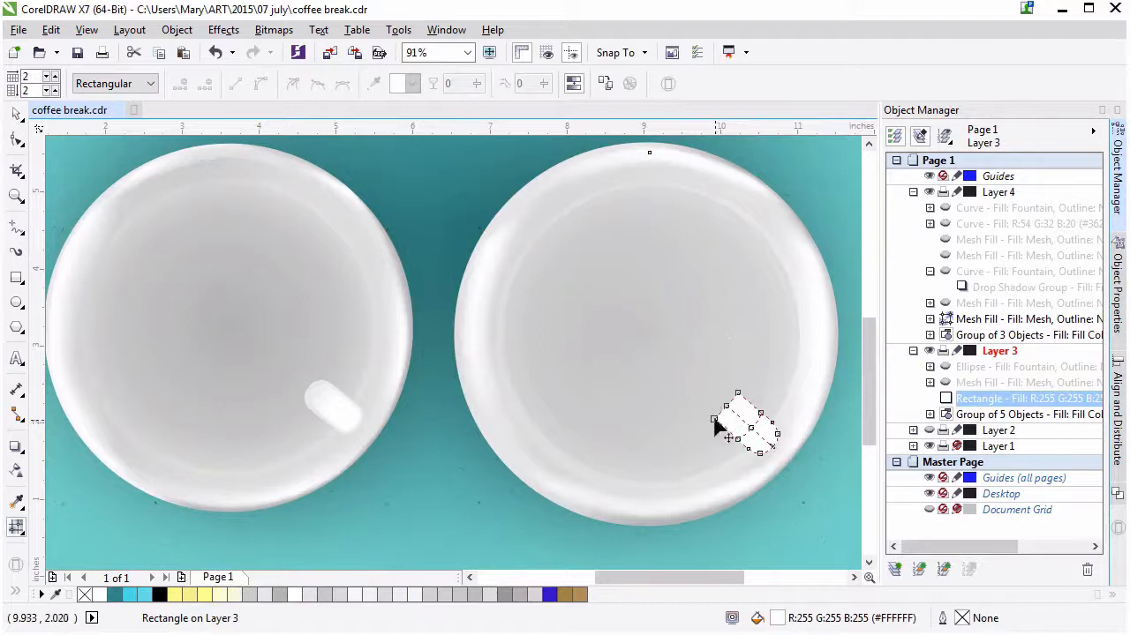
left_click(726, 406, "shift")
left_click(738, 393, "shift")
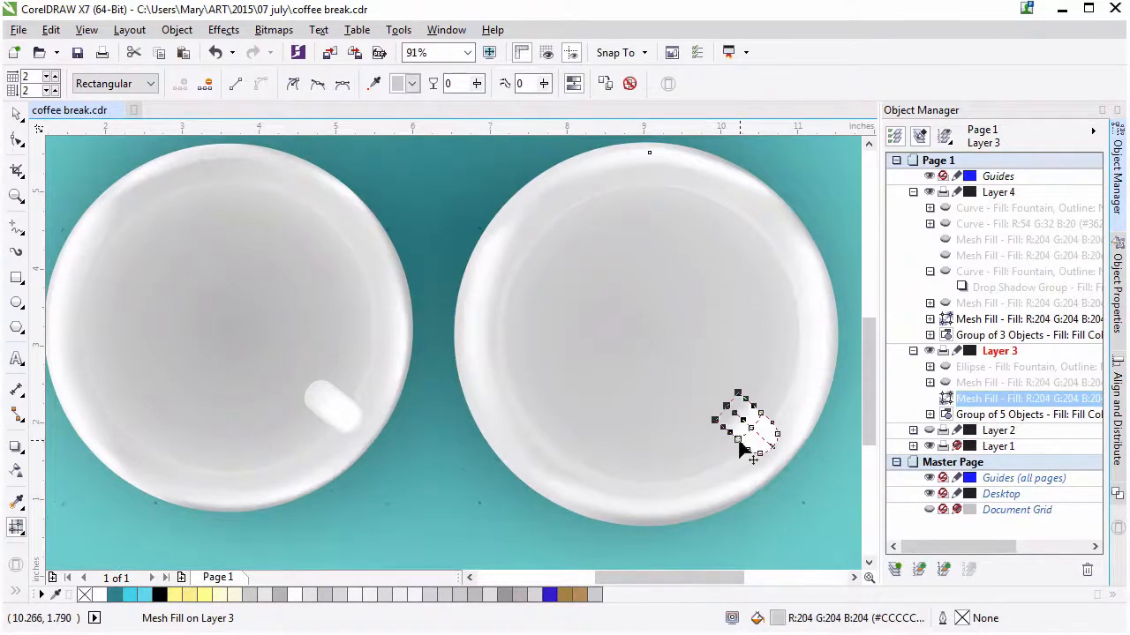
Colour the handle's mesh nodes along the sides and rounded end light grey, and undo the stray last change
left_click(739, 439)
left_click(762, 453, "shift")
left_click(777, 432, "shift")
left_click(760, 413, "shift")
left_click(411, 83)
left_click(458, 102)
left_click(754, 429)
key("ctrl+z")
Add a mesh intersection near each end of the handle's centre line and colour both nodes white
left_click(757, 406)
left_click(739, 413)
left_click(737, 414)
left_click(412, 83)
left_click(470, 115)
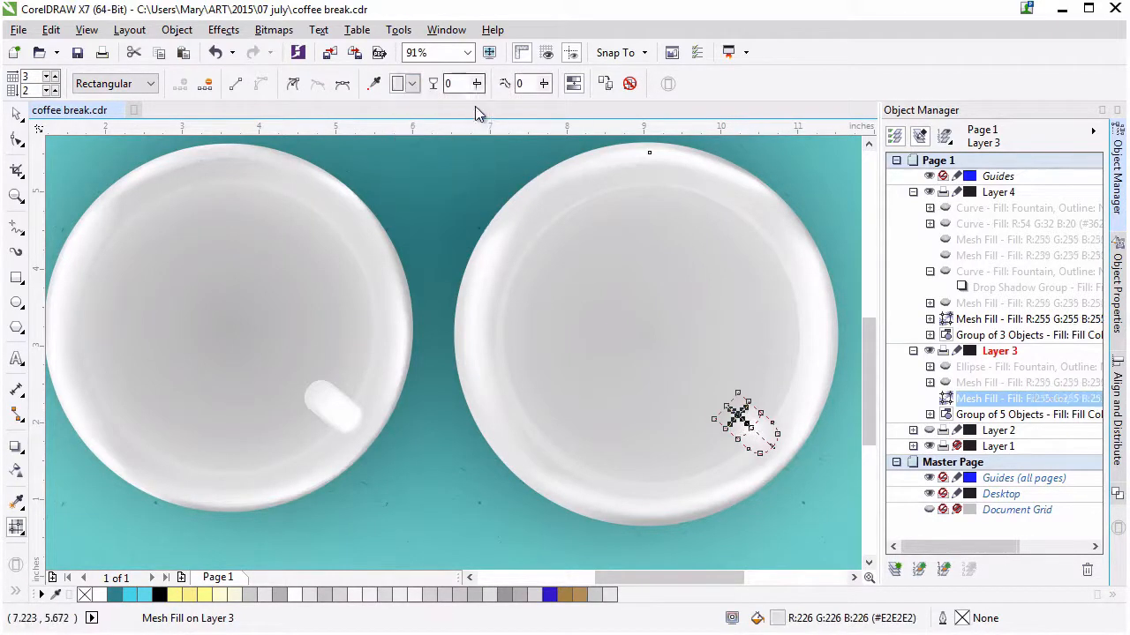
double_click(764, 438)
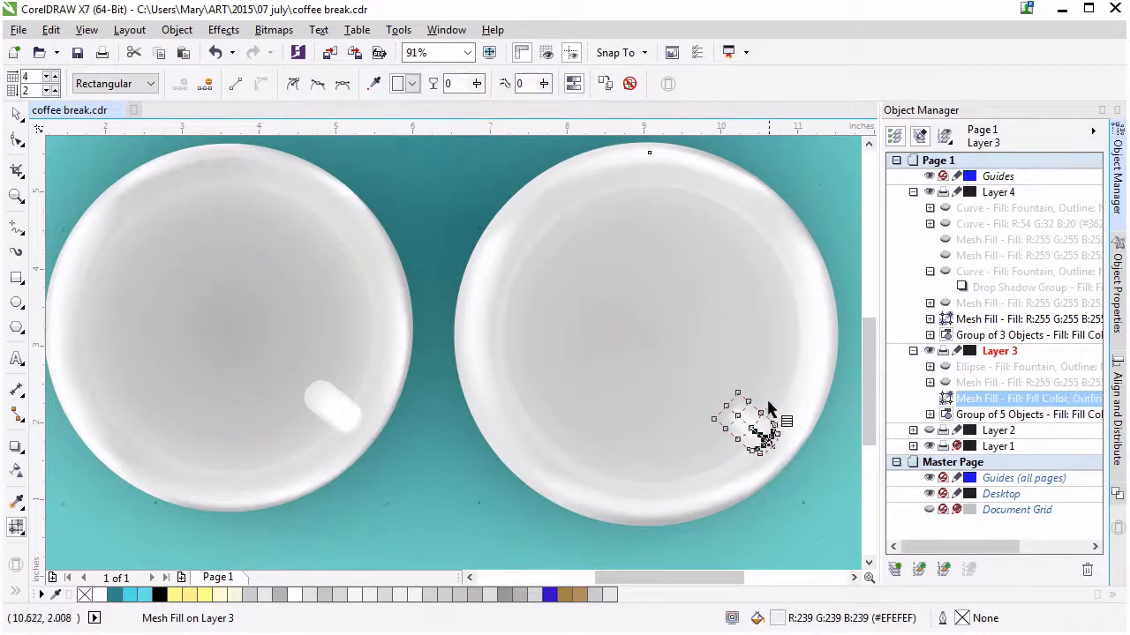
left_click(411, 83)
left_click(481, 98)
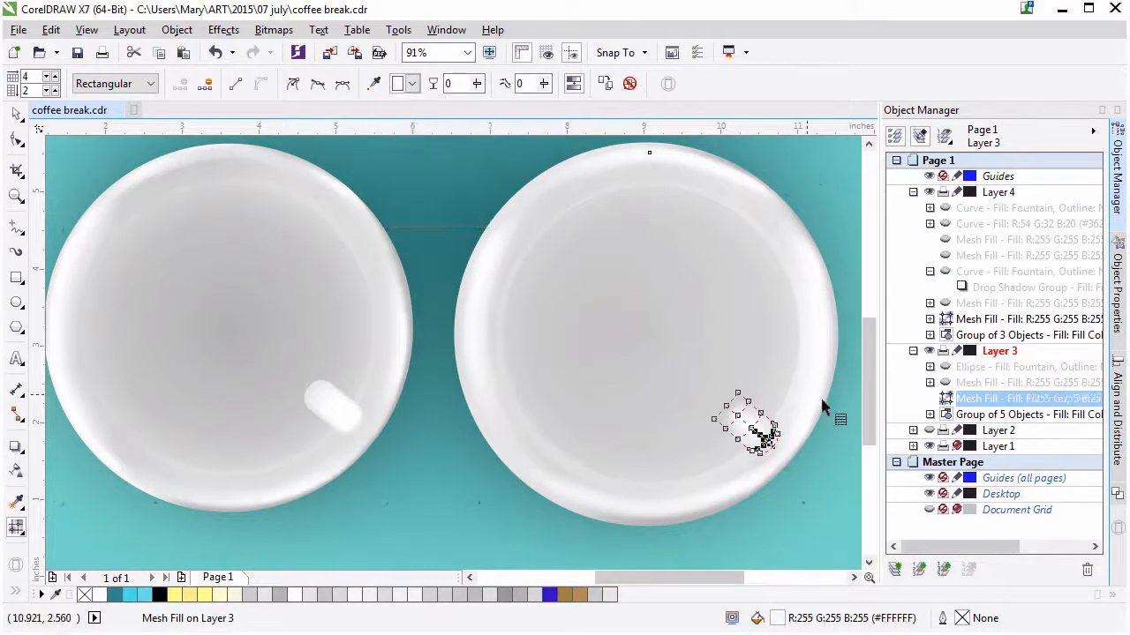
left_click(18, 115)
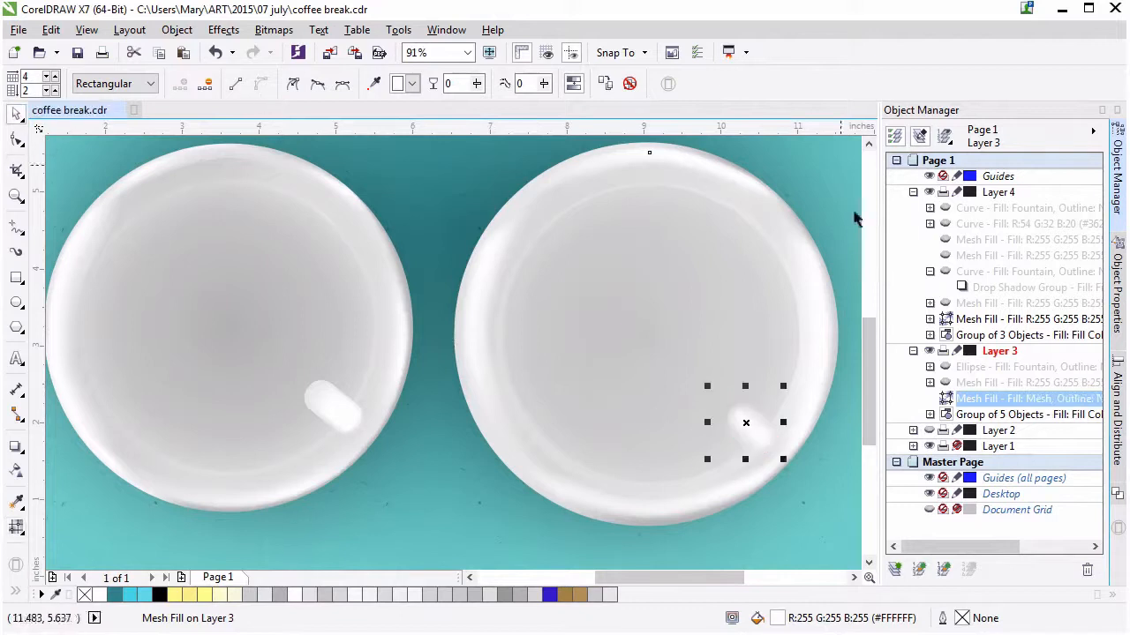
left_click(852, 262)
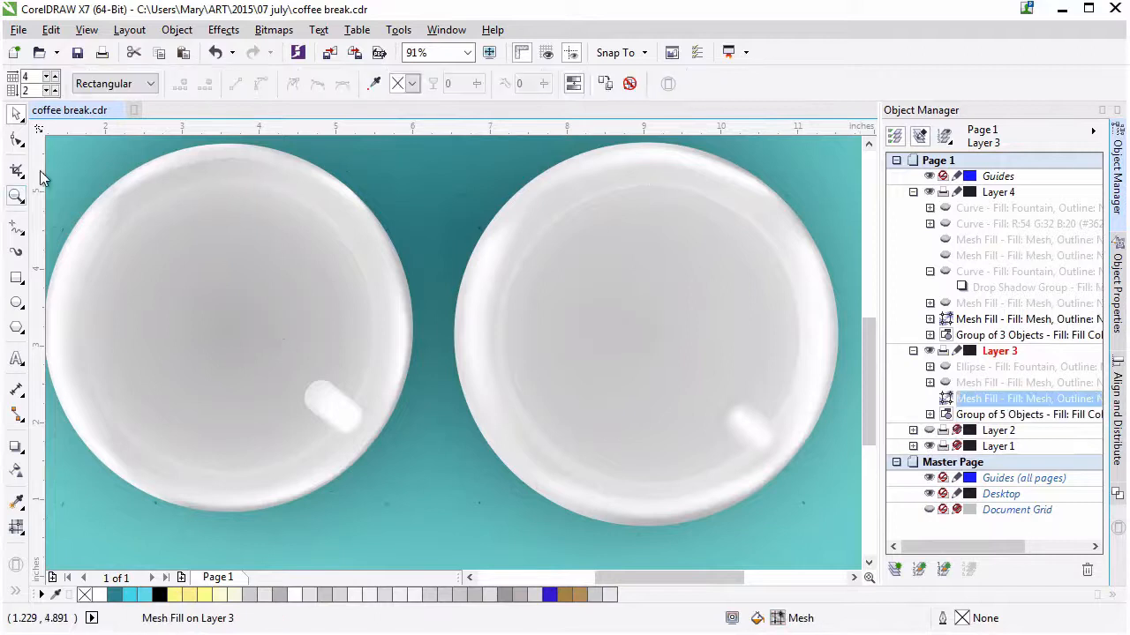
Add two mesh lines running along the handle, one just inside each long edge, for a 4 by 4 grid
left_click(17, 195)
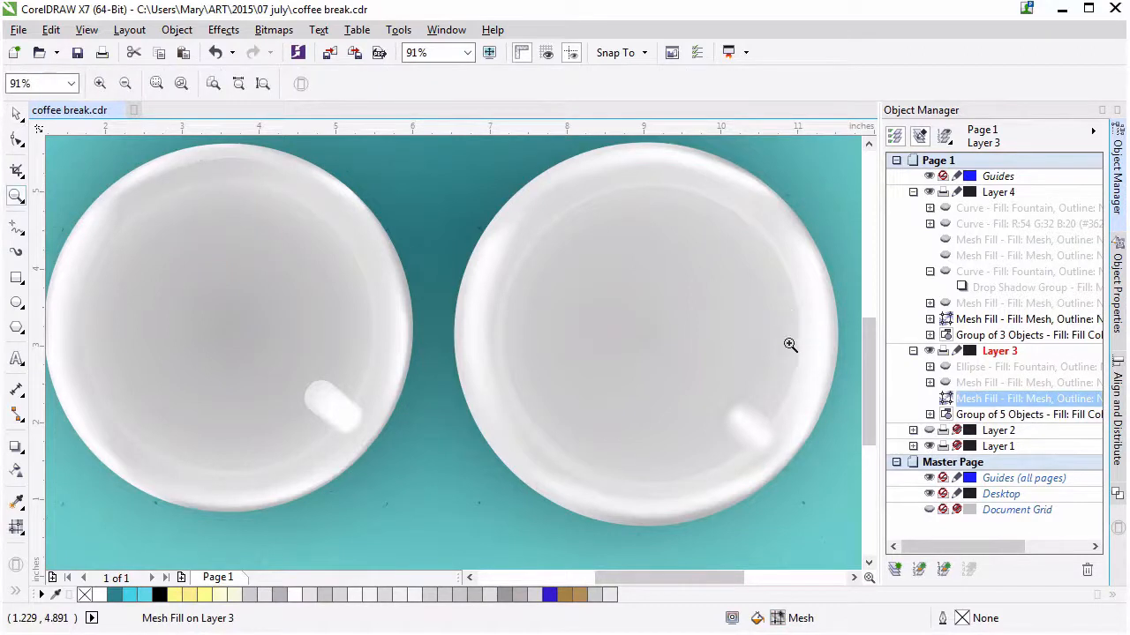
left_click(765, 439)
left_click(496, 306)
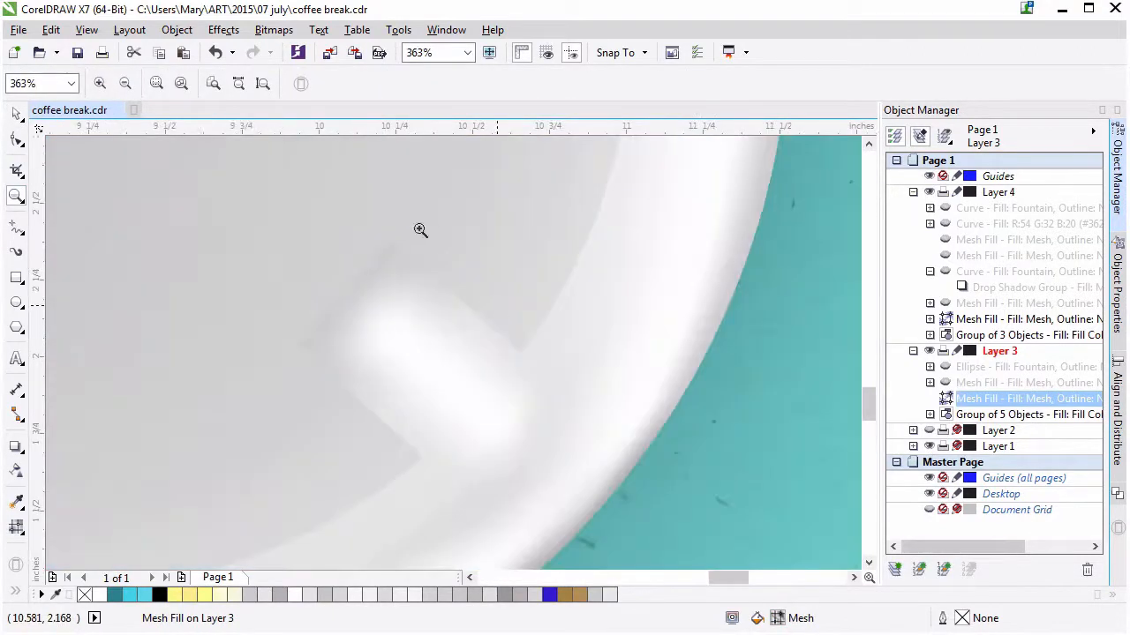
key("m")
left_click_drag(731, 579, 727, 579)
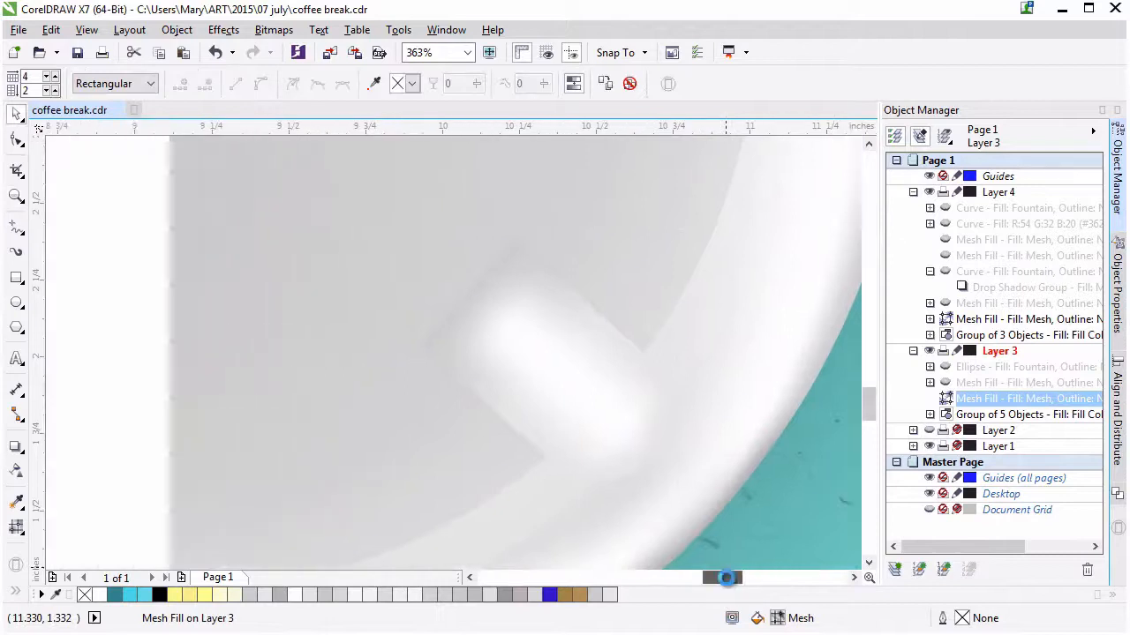
left_click(573, 403)
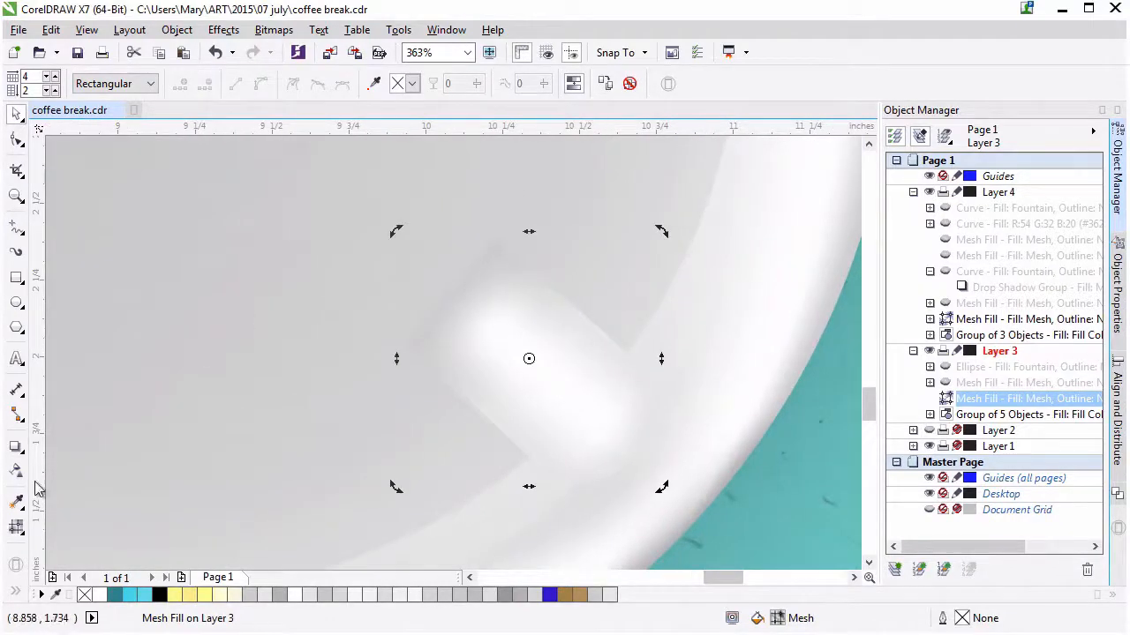
left_click(16, 527)
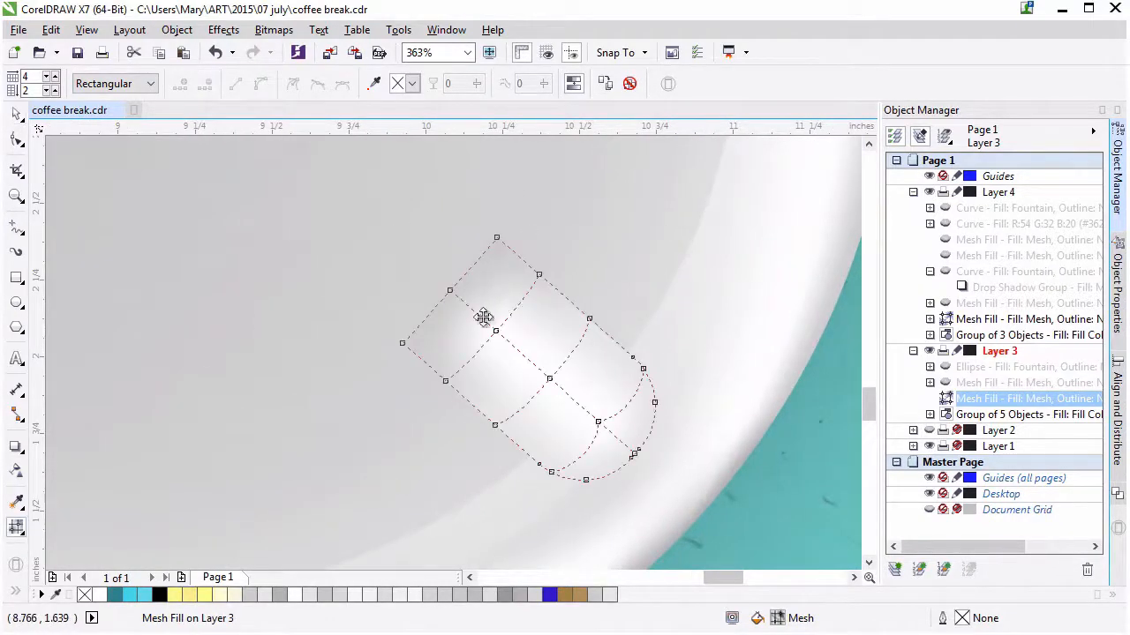
double_click(528, 293)
double_click(453, 372)
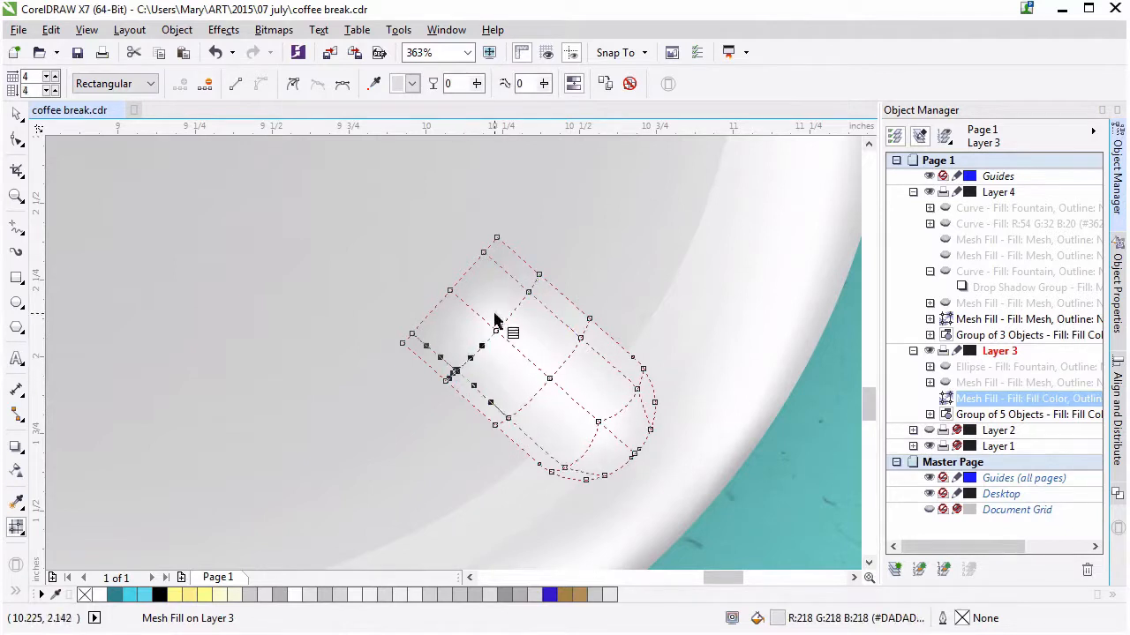
Colour the six mesh intersections just inside the handle's two long sides white
left_click(530, 293, "shift")
left_click(580, 339, "shift")
left_click(636, 389, "shift")
left_click(565, 466, "shift")
left_click(508, 418, "shift")
left_click(412, 83)
left_click(465, 101)
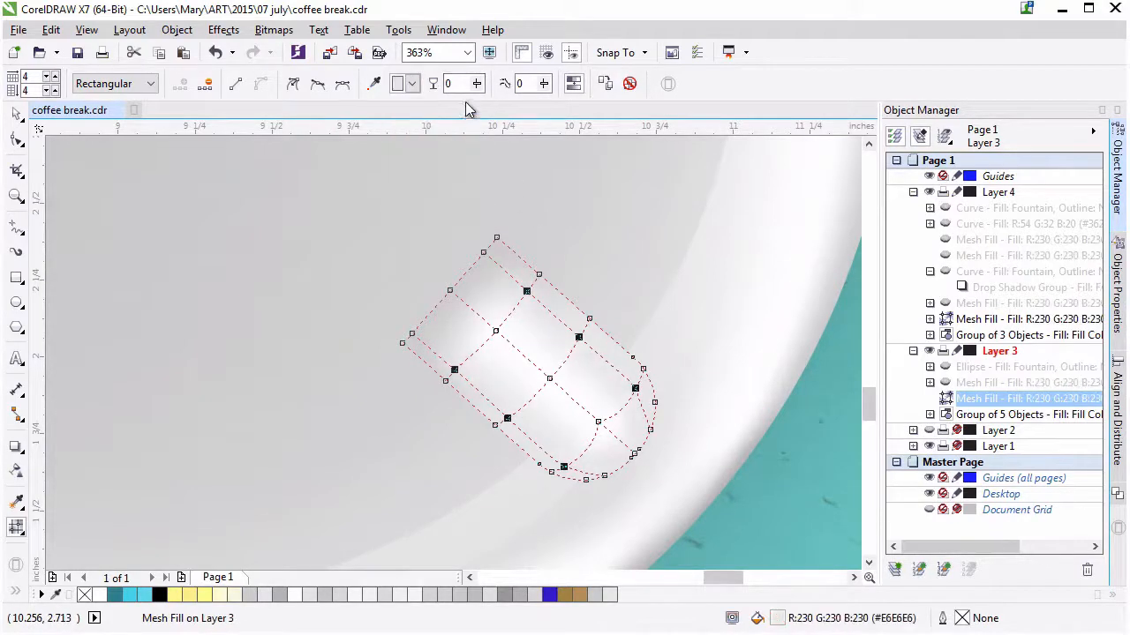
left_click(413, 84)
left_click(467, 115)
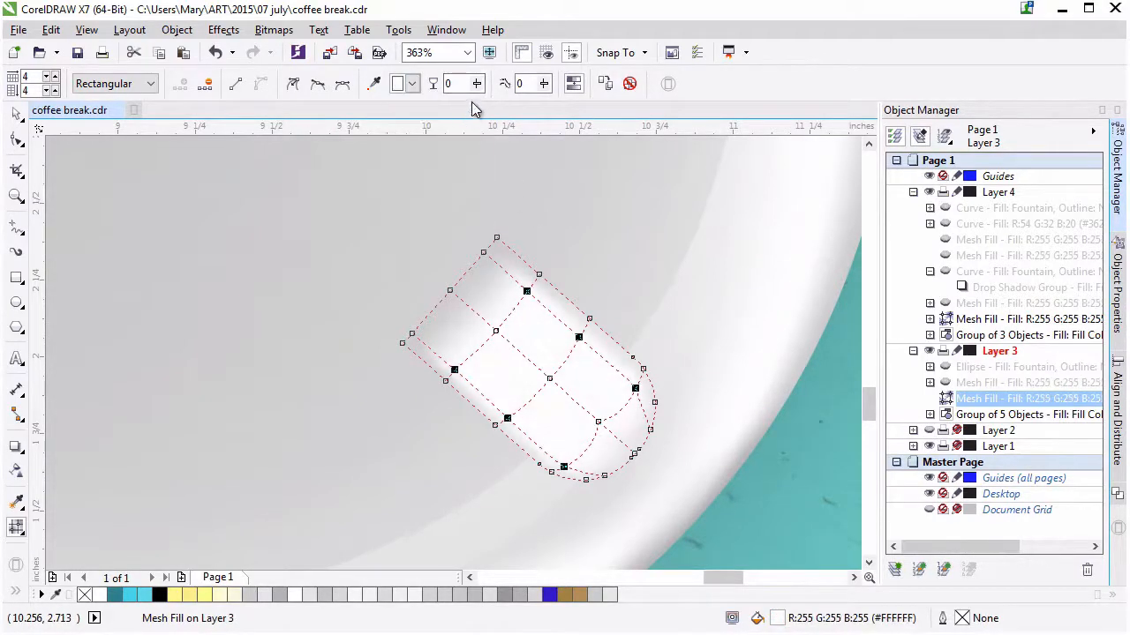
Move the central mesh node closer to the handle's rounded end, and colour the lower side's edge nodes grey R:204 G:204 B:204
double_click(609, 430)
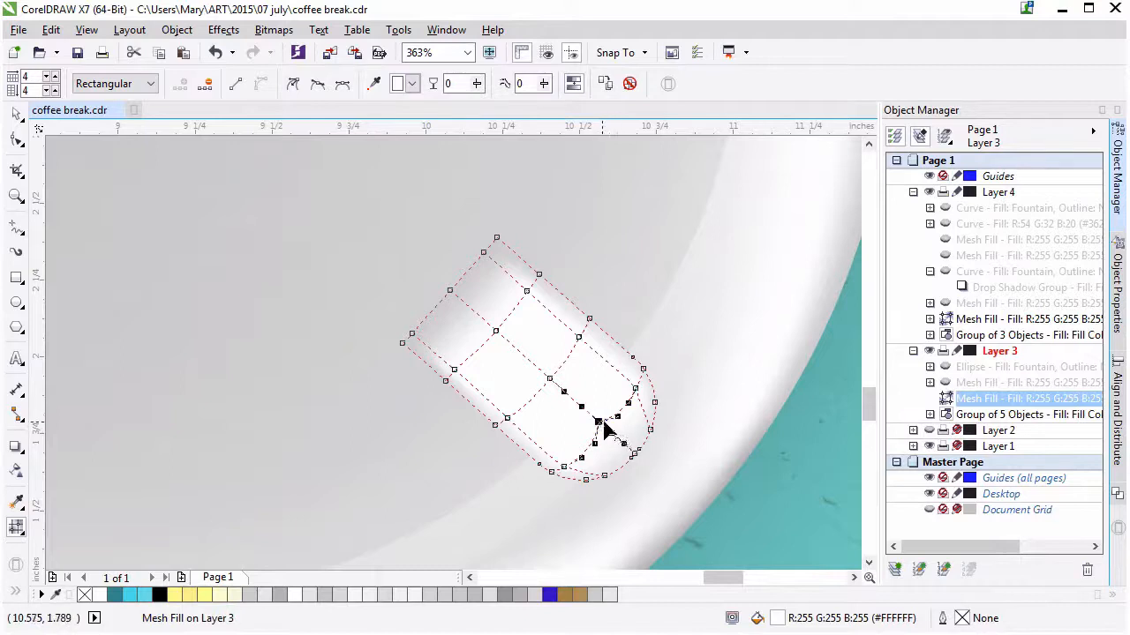
mouse_move(600, 421)
left_mouse_down()
mouse_move(588, 443)
mouse_move(621, 406)
mouse_move(604, 427)
mouse_move(628, 444)
mouse_move(614, 434)
left_mouse_up()
left_click(586, 480)
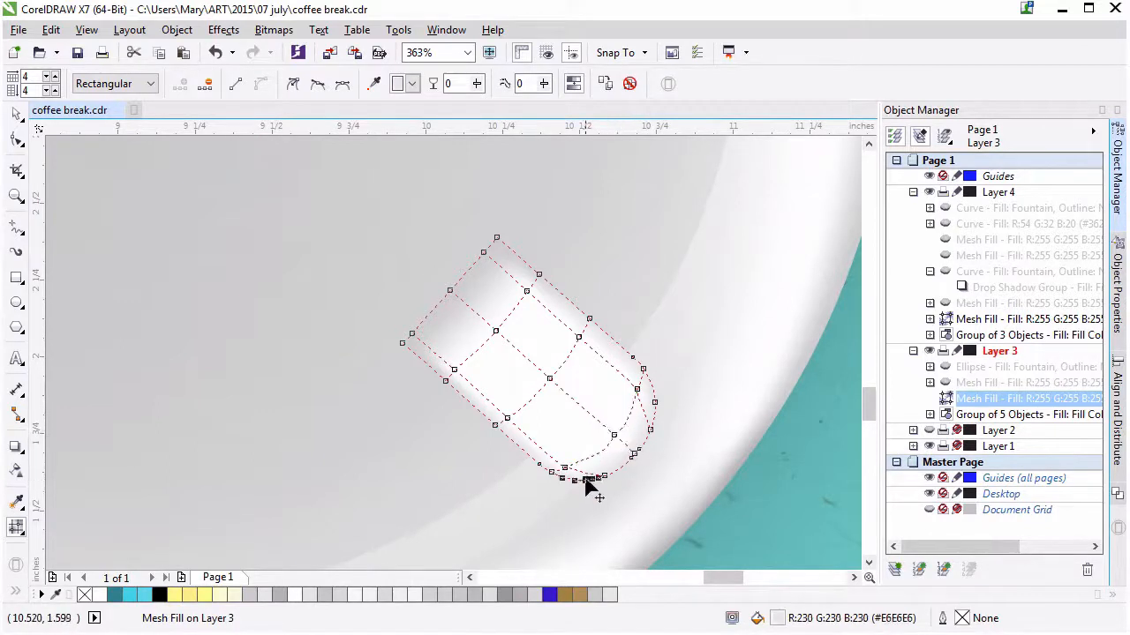
left_click(552, 472, "shift")
left_click(408, 83)
left_click(445, 119)
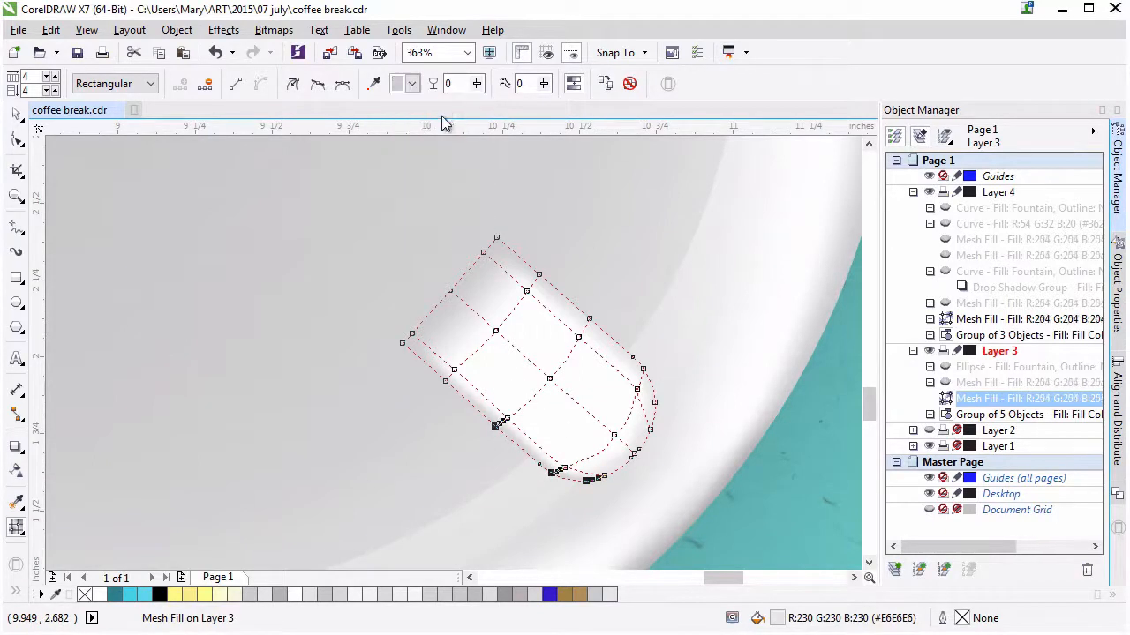
Colour the edge nodes around the handle's rounded end grey R:204 G:204 B:204
left_click(654, 404)
left_click(649, 430, "shift")
left_click(633, 454, "shift")
left_click(605, 476, "shift")
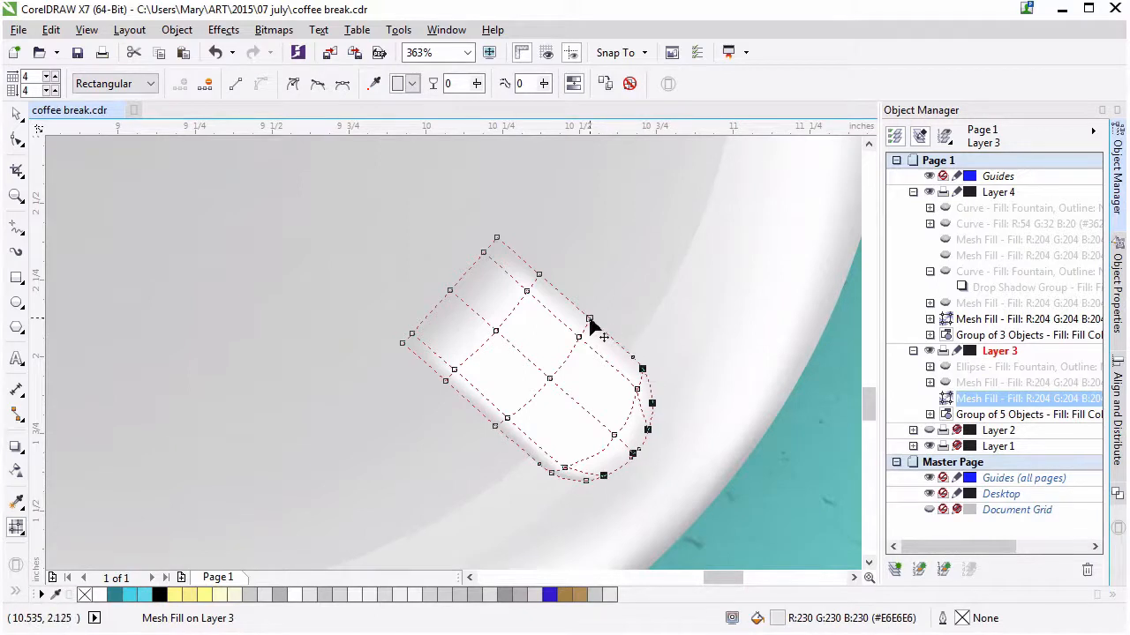
left_click(411, 83)
left_click(444, 119)
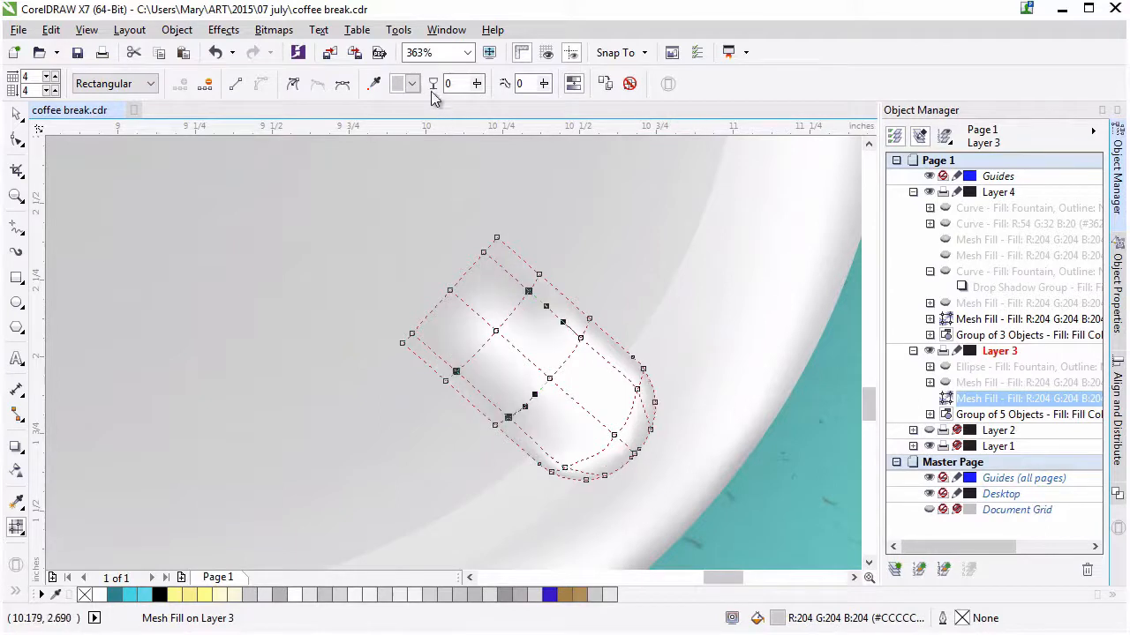
Set the selected inner side nodes to R:230 G:230 B:230, and adjust the curve handle of the node near the rounded end
left_click(412, 83)
left_click(453, 115)
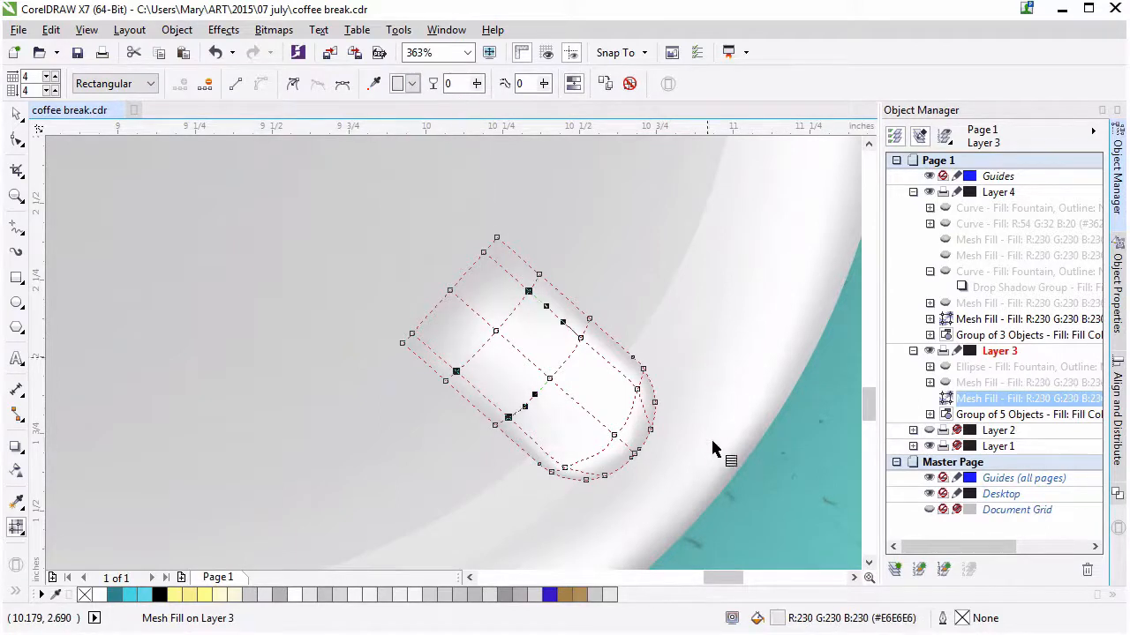
left_click(616, 435)
left_click_drag(606, 449, 597, 450)
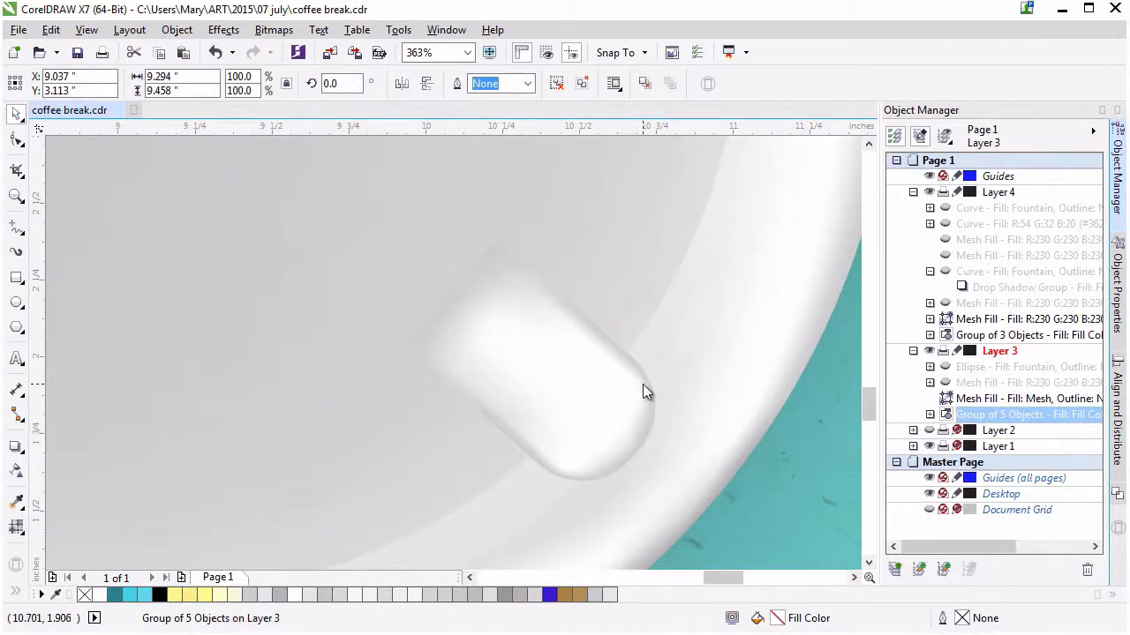
Select the hidden cup mesh fill on Layer 3 and zoom out to check the shaded handle against the saucer
left_click(957, 383)
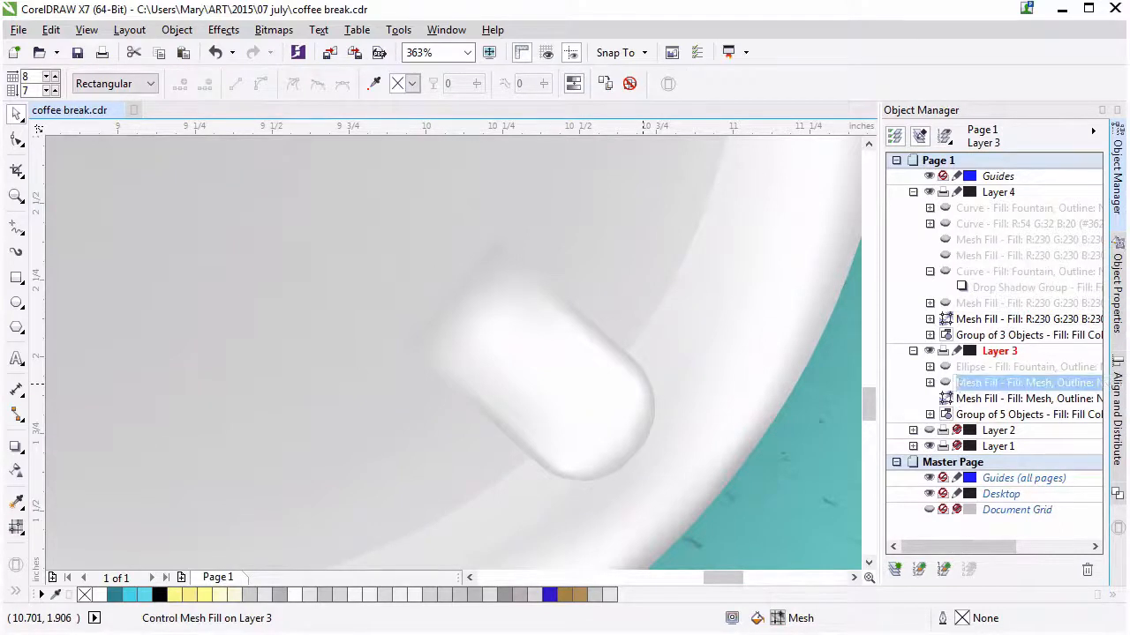
left_click(16, 196)
left_click(124, 83)
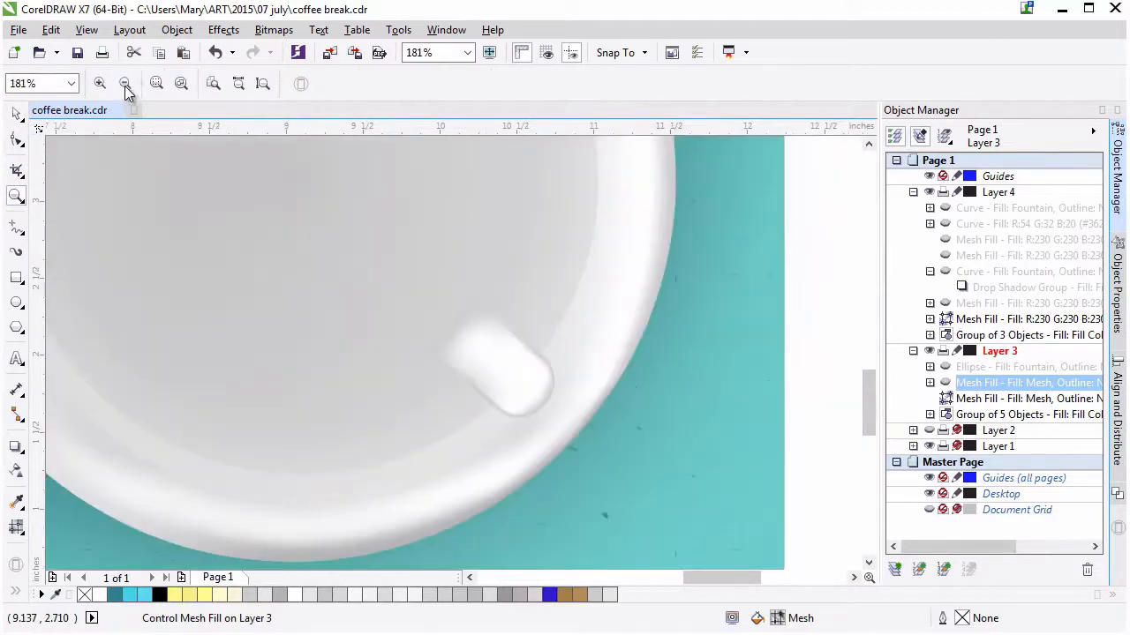
left_click(124, 83)
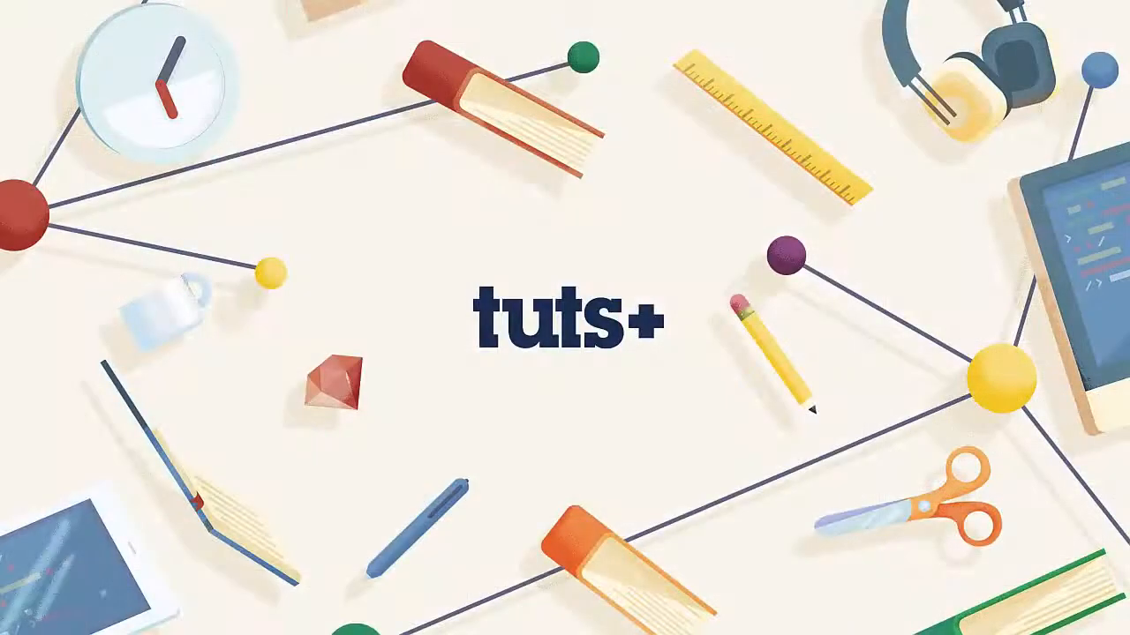